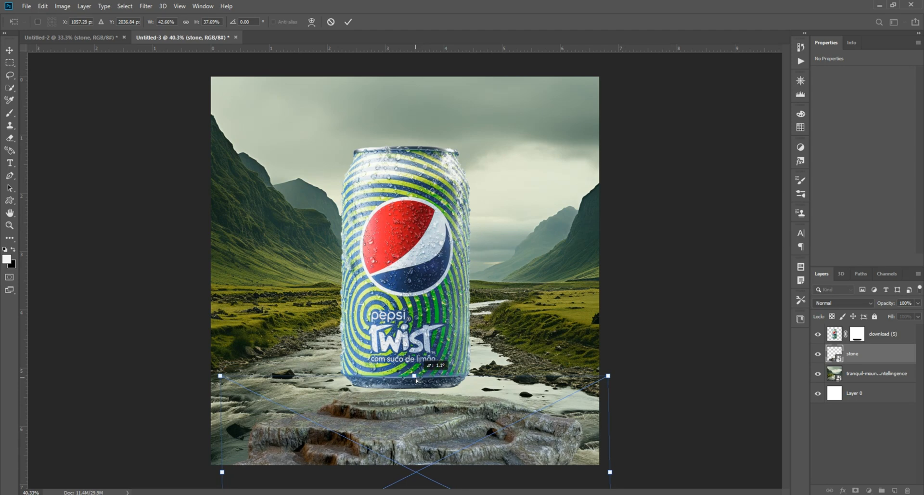
# Step: Move the can down onto the stone and scale it up to about 103%
pyautogui.moveTo(412, 305); pyautogui.dragTo(408, 319)
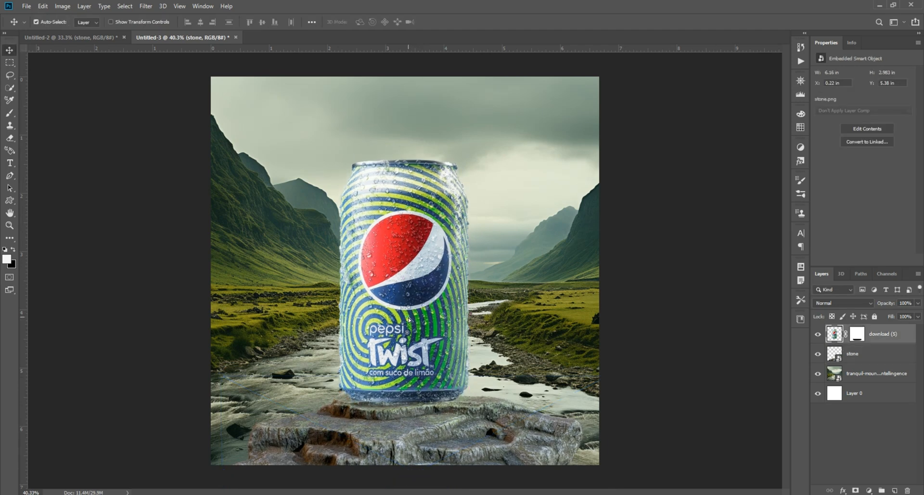
pyautogui.hotkey('ctrl', 't')
pyautogui.moveTo(404, 156); pyautogui.dragTo(404, 152)
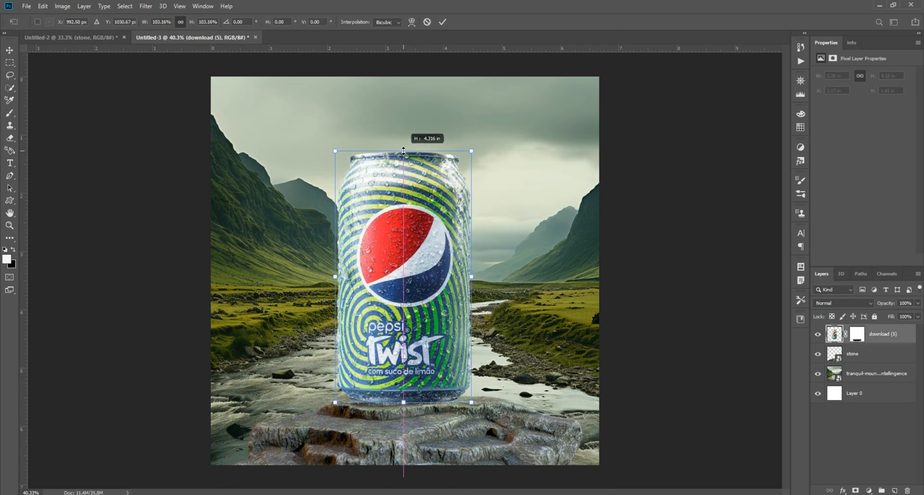
pyautogui.press('Return')
# Step: Fine-tune the placement of the can on the stone, undoing the unwanted nudges and shifting the can slightly sideways
pyautogui.moveTo(600, 394); pyautogui.dragTo(621, 390)
pyautogui.moveTo(462, 426); pyautogui.dragTo(462, 429)
pyautogui.moveTo(429, 333); pyautogui.dragTo(430, 336)
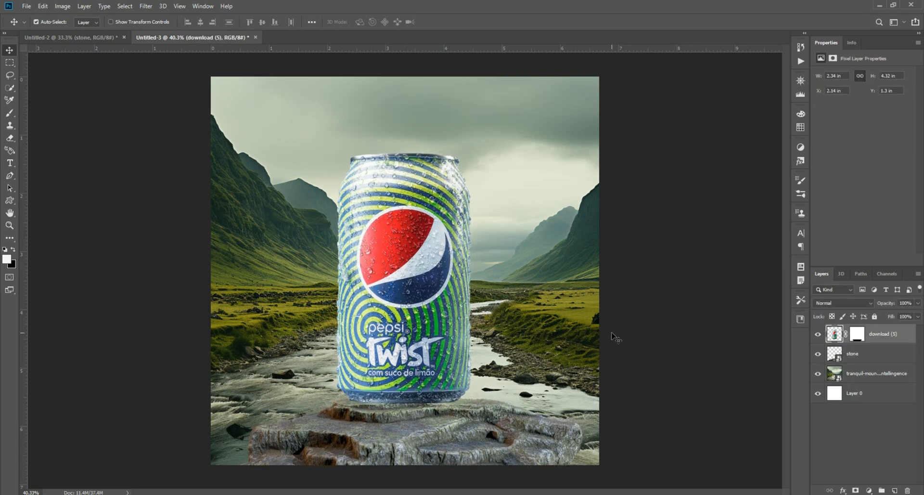
pyautogui.hotkey('ctrl', 'z')
pyautogui.hotkey('ctrl', 'z')
pyautogui.click(663, 317)
pyautogui.moveTo(413, 296); pyautogui.dragTo(415, 296)
pyautogui.click(680, 321)
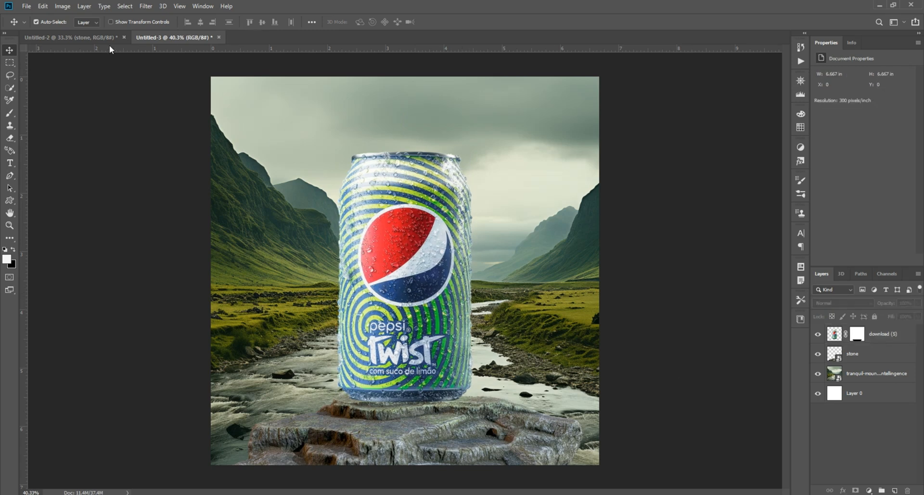
# Step: Bring the lens flare from Untitled-2 into Untitled-3, set its blend mode to Screen and place it over the left mountain ridge
pyautogui.click(72, 37)
pyautogui.moveTo(316, 241); pyautogui.dragTo(295, 187)
pyautogui.click(816, 306)
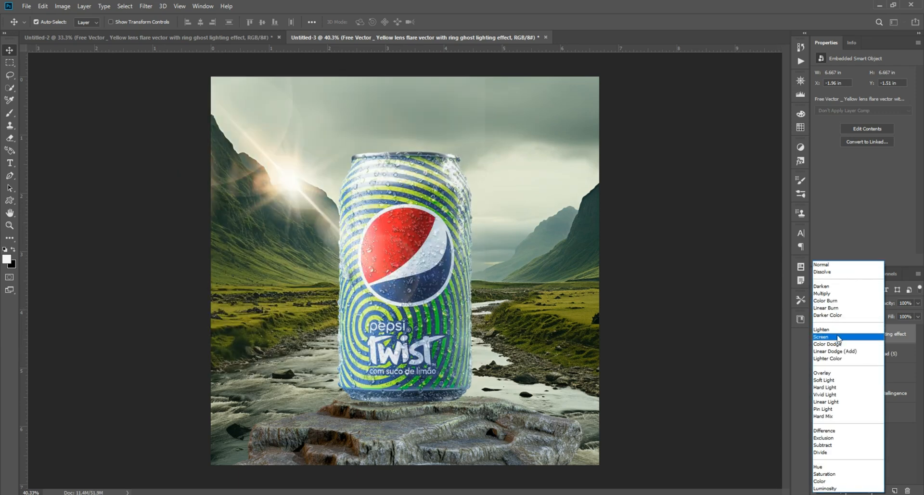
pyautogui.click(825, 341)
pyautogui.moveTo(266, 145)
pyautogui.mouseDown()
pyautogui.moveTo(272, 158)
pyautogui.moveTo(255, 152)
pyautogui.mouseUp()
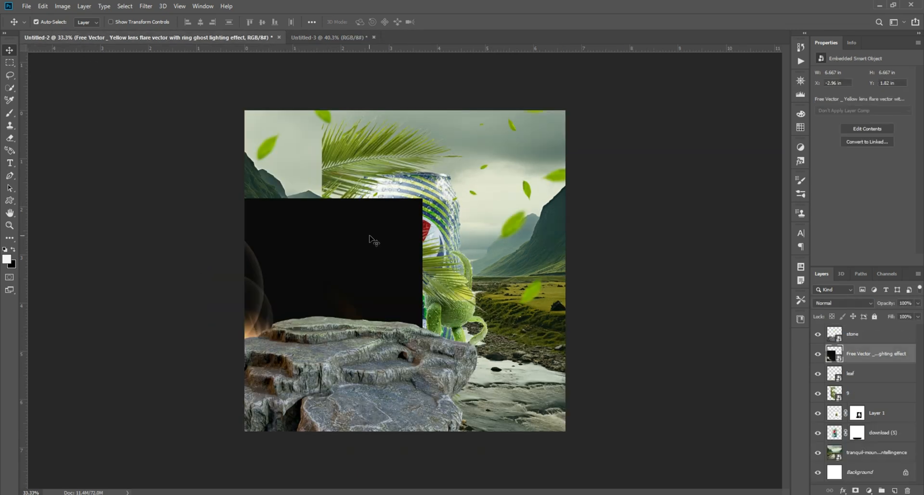
# Step: Delete the lens flare and stone layers from the Untitled-2 source document
pyautogui.hotkey('ctrl', 'Tab')
pyautogui.press('Delete')
pyautogui.press('Delete')
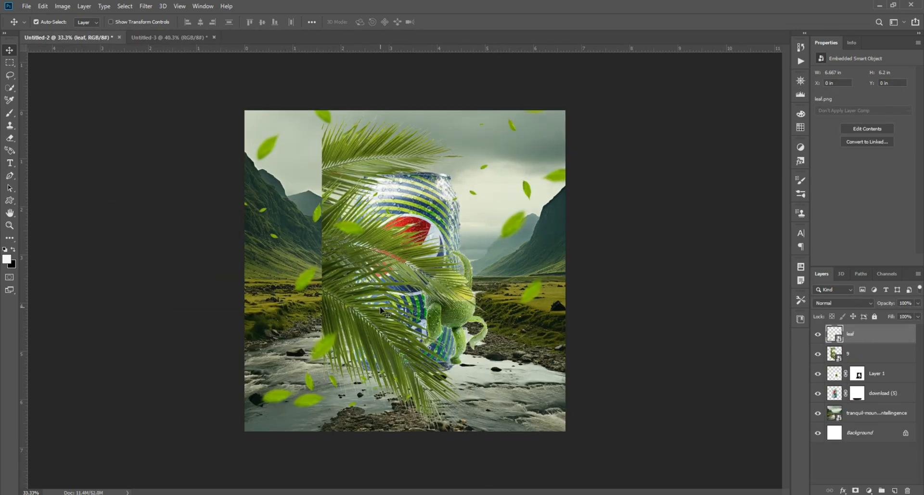
# Step: In Untitled-3, add a Color Balance adjustment above the mountain background layer and fine-tune its midtones
pyautogui.click(189, 37)
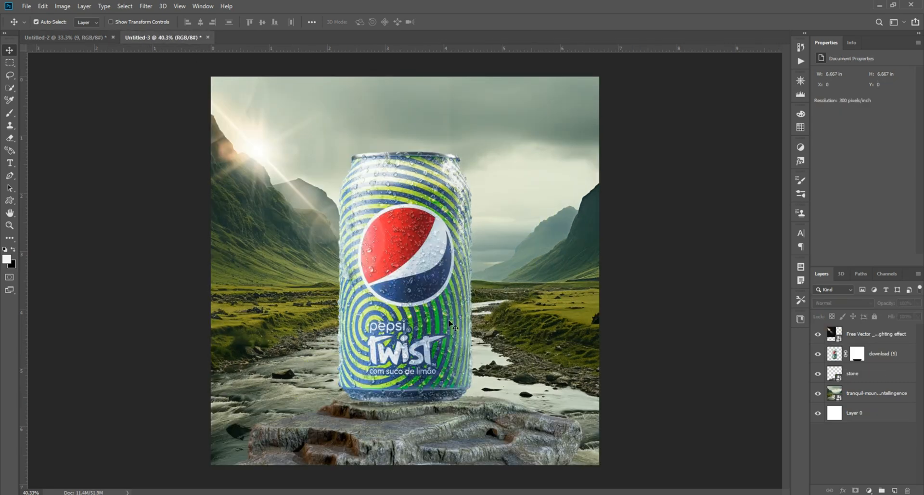
pyautogui.hotkey('ctrl', '0')
pyautogui.click(866, 393)
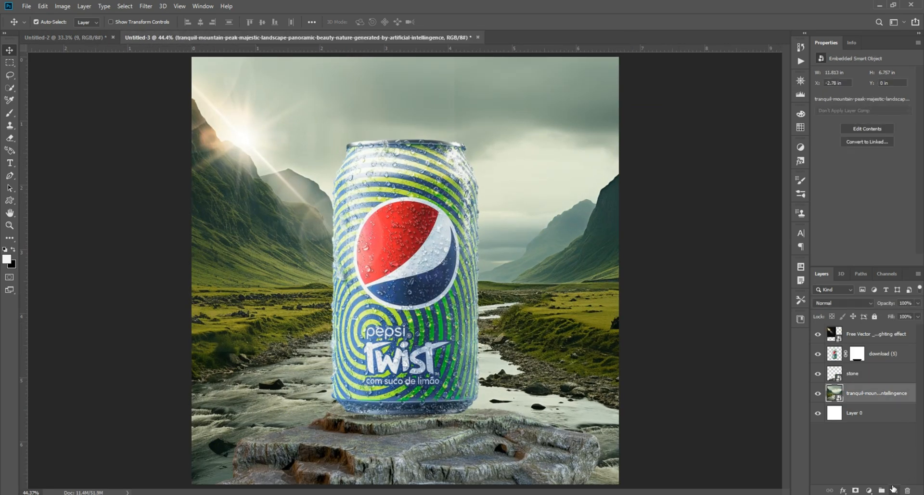
pyautogui.click(868, 489)
pyautogui.click(857, 406)
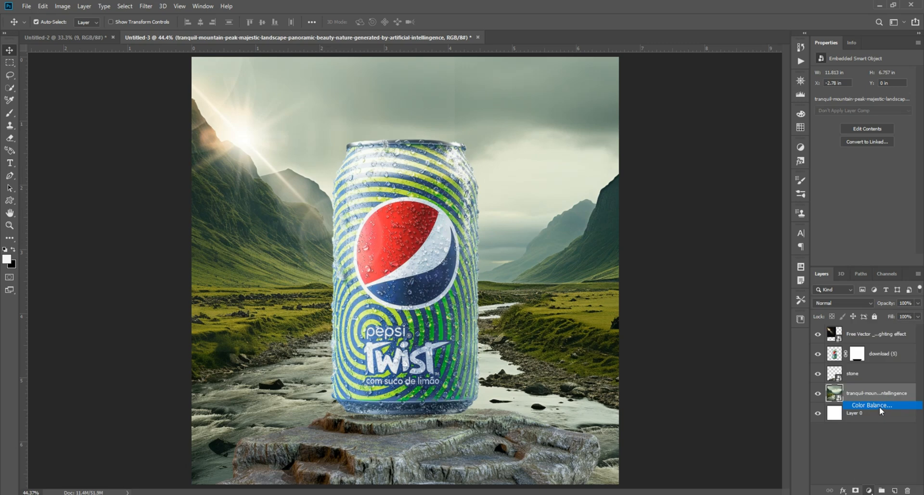
pyautogui.moveTo(853, 94); pyautogui.dragTo(845, 96)
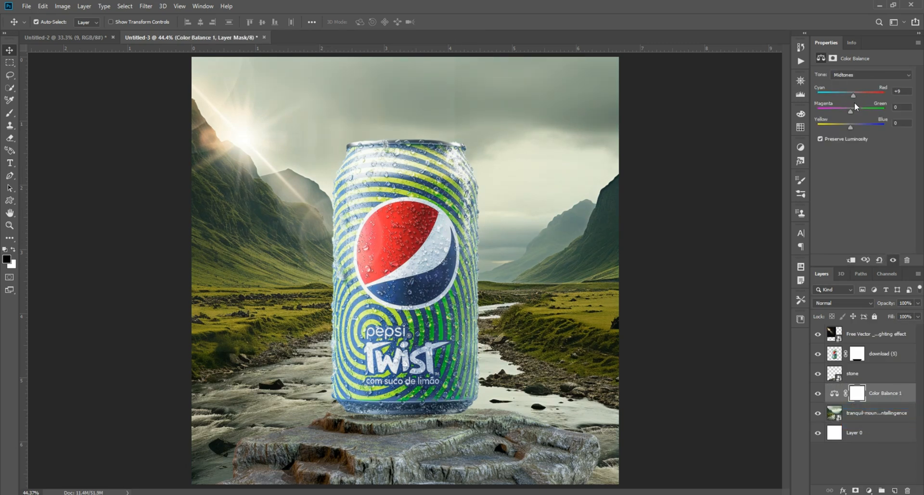
pyautogui.moveTo(850, 111); pyautogui.dragTo(846, 113)
pyautogui.hotkey('ctrl', 'z')
pyautogui.hotkey('ctrl', 'z')
pyautogui.moveTo(846, 95); pyautogui.dragTo(848, 126)
pyautogui.click(758, 243)
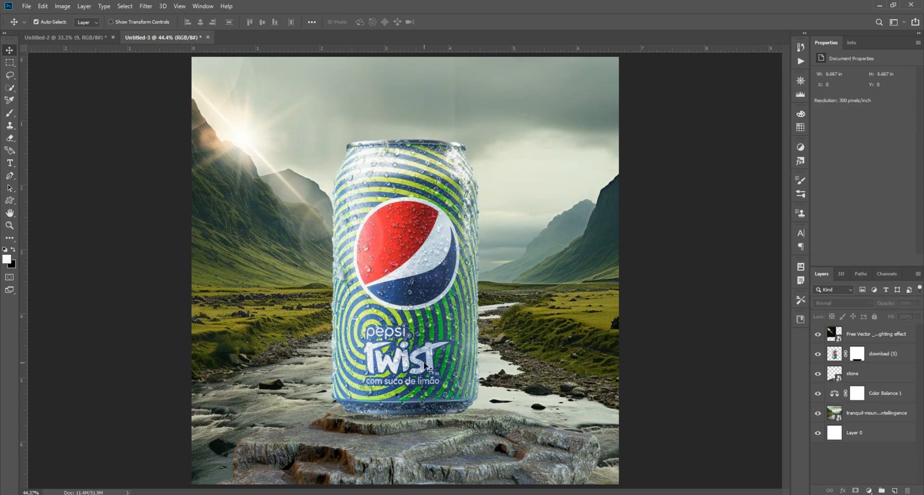
# Step: Clip a Color Balance adjustment to the stone layer with midtones at Cyan-Red -9, Magenta-Green +9 and Yellow-Blue +12
pyautogui.click(866, 374)
pyautogui.click(869, 490)
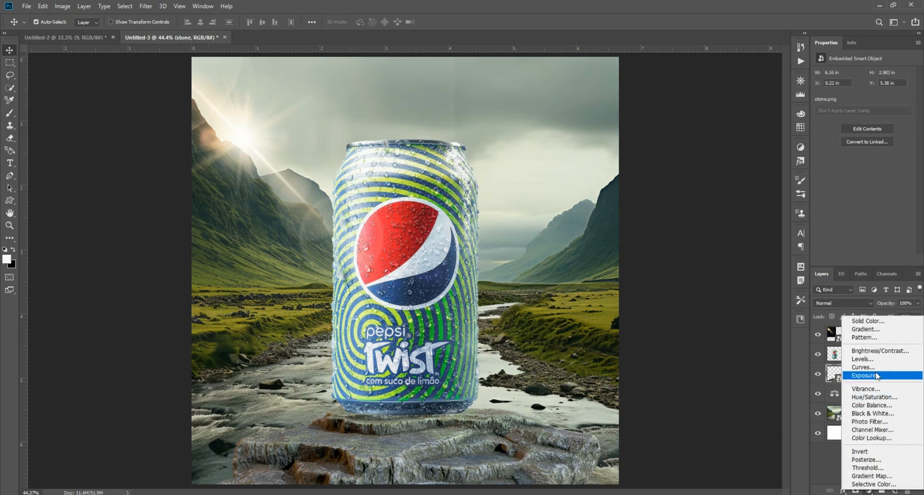
pyautogui.click(872, 405)
pyautogui.hotkey('ctrl', 'alt', 'g')
pyautogui.moveTo(856, 94); pyautogui.dragTo(856, 126)
pyautogui.click(686, 189)
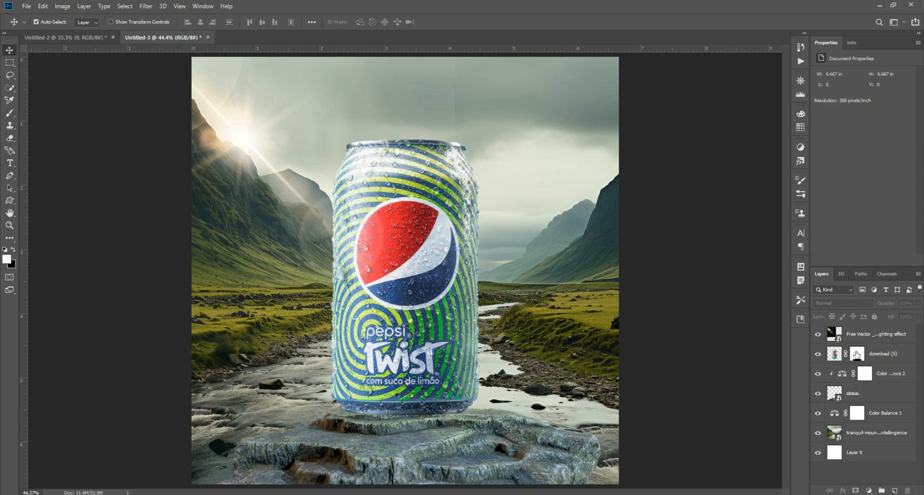
pyautogui.click(852, 393)
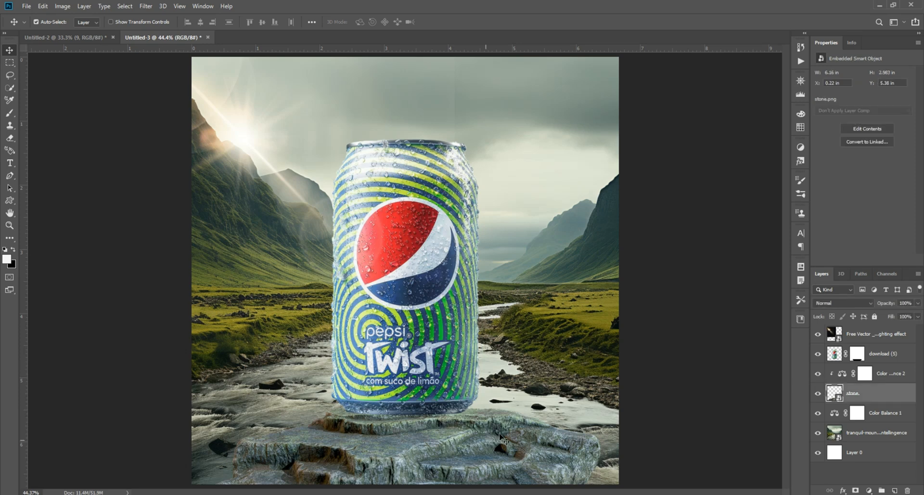
pyautogui.click(864, 372)
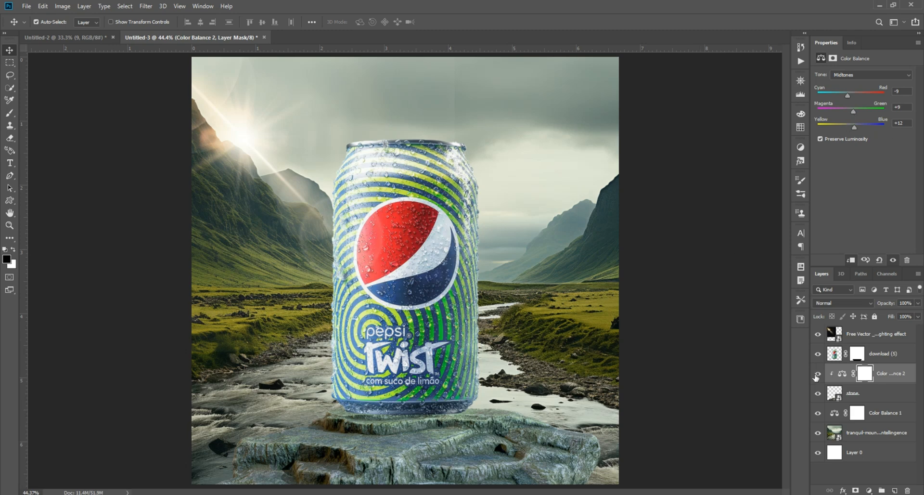
# Step: Apply Hue/Saturation to the lens flare layer to shift its orange glow towards yellow-green
pyautogui.click(873, 334)
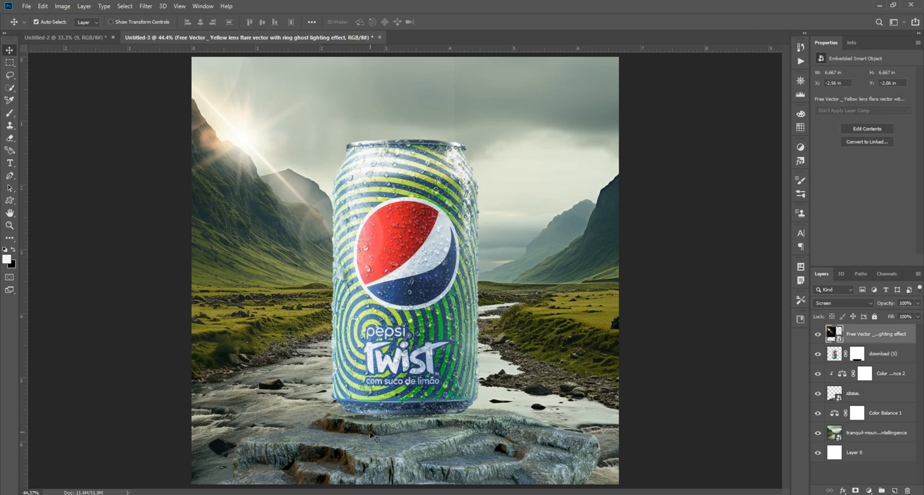
pyautogui.click(689, 266)
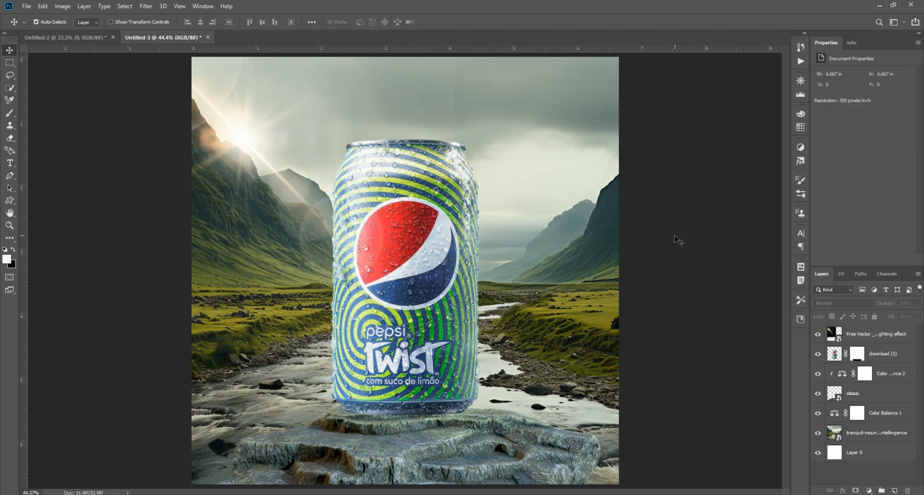
pyautogui.click(250, 161)
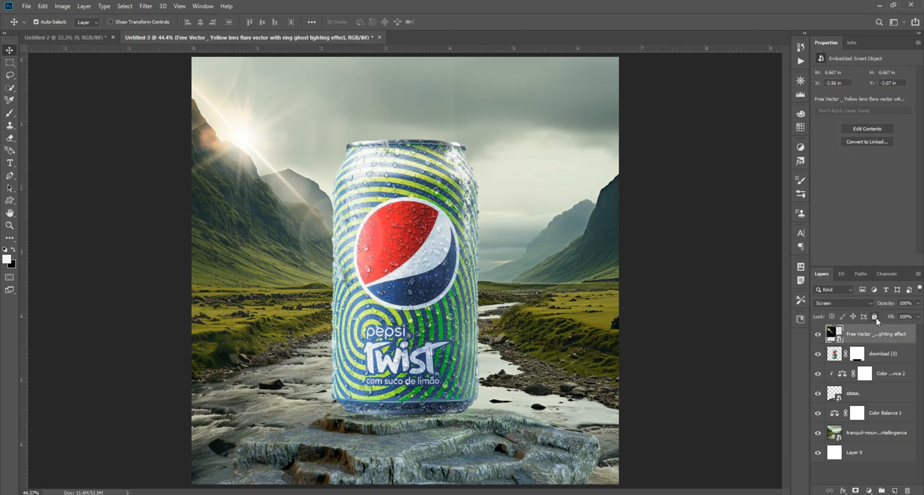
pyautogui.hotkey('ctrl', 'u')
pyautogui.moveTo(464, 99); pyautogui.dragTo(704, 109)
pyautogui.moveTo(676, 176); pyautogui.dragTo(696, 178)
pyautogui.click(785, 127)
pyautogui.click(652, 250)
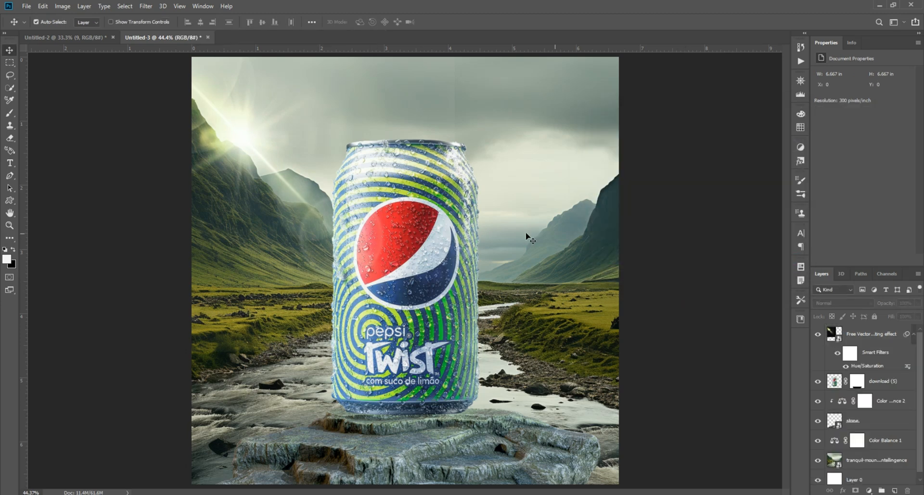
# Step: Bring the palm leaves from Untitled-2 into Untitled-3, then rotate, resize and place them in the lower-left corner of the artwork
pyautogui.click(409, 425)
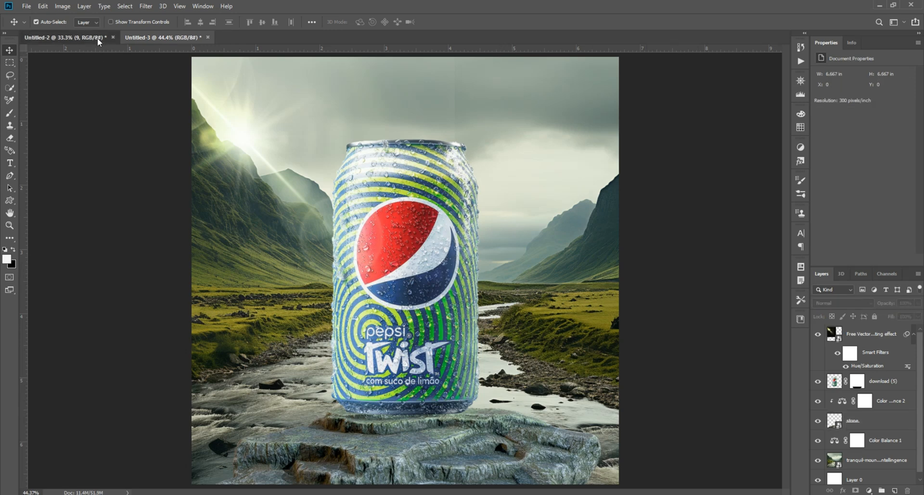
pyautogui.click(96, 37)
pyautogui.moveTo(348, 247); pyautogui.dragTo(329, 324)
pyautogui.hotkey('ctrl', 't')
pyautogui.moveTo(458, 324); pyautogui.dragTo(456, 232)
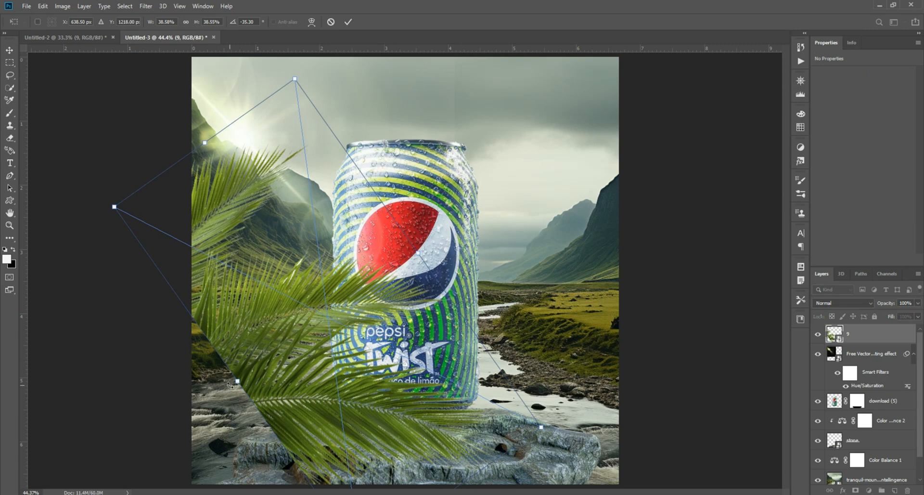
pyautogui.moveTo(237, 382); pyautogui.dragTo(140, 449)
pyautogui.moveTo(247, 411); pyautogui.dragTo(258, 433)
pyautogui.moveTo(428, 271); pyautogui.dragTo(452, 323)
pyautogui.press('Return')
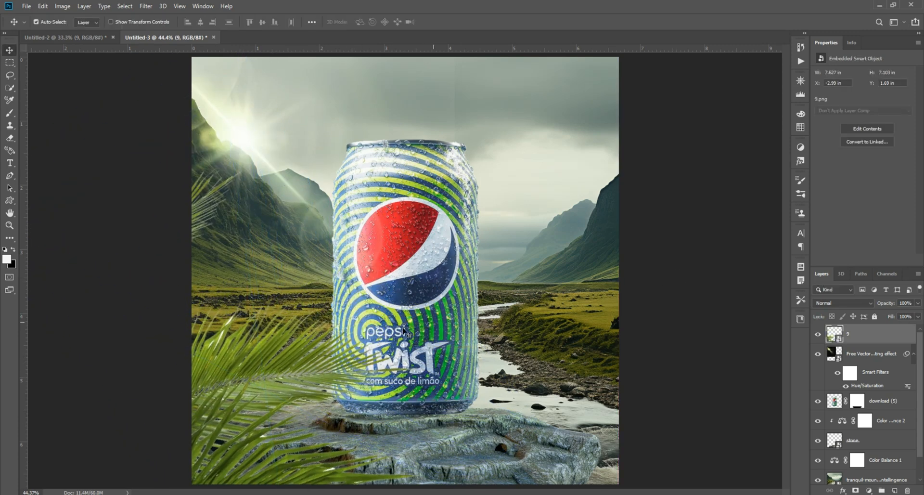
# Step: Duplicate the palm leaves to the right side of the can, flip the copy and rotate it to about 15°
pyautogui.moveTo(253, 391); pyautogui.dragTo(527, 336)
pyautogui.hotkey('ctrl', 't')
pyautogui.rightClick(530, 348)
pyautogui.click(567, 461)
pyautogui.moveTo(484, 362); pyautogui.dragTo(555, 334)
pyautogui.moveTo(446, 286); pyautogui.dragTo(435, 343)
pyautogui.moveTo(573, 359); pyautogui.dragTo(573, 367)
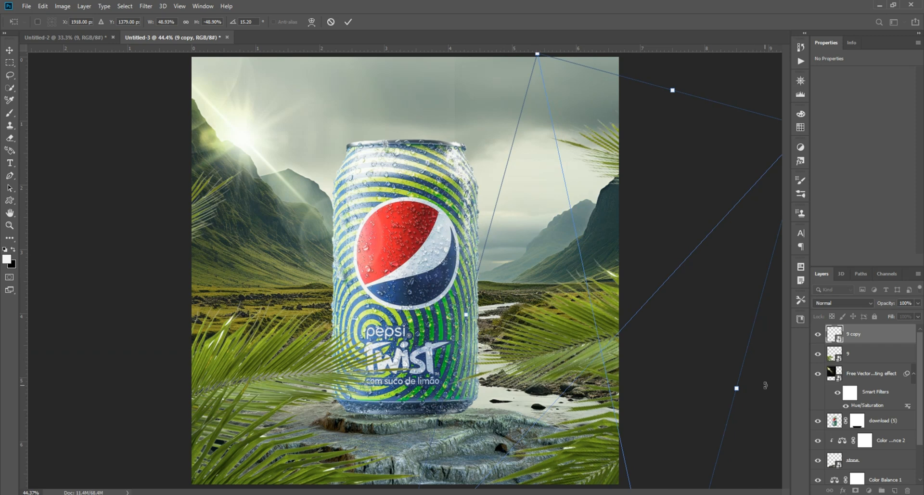
# Step: Rotate the copied palm leaves to about 27°, shrink them slightly and settle them in the lower-right corner of the artwork
pyautogui.moveTo(765, 386); pyautogui.dragTo(755, 418)
pyautogui.moveTo(477, 288); pyautogui.dragTo(500, 300)
pyautogui.moveTo(608, 361); pyautogui.dragTo(595, 340)
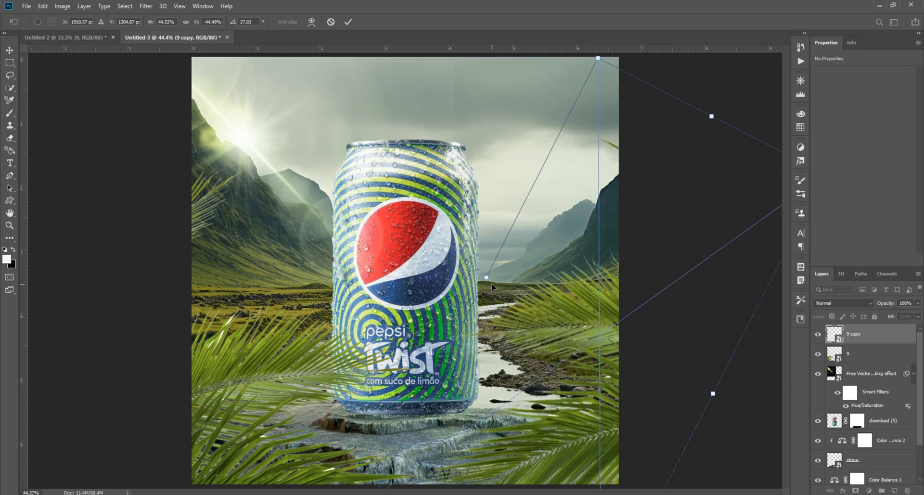
pyautogui.moveTo(487, 279); pyautogui.dragTo(504, 277)
pyautogui.press('Return')
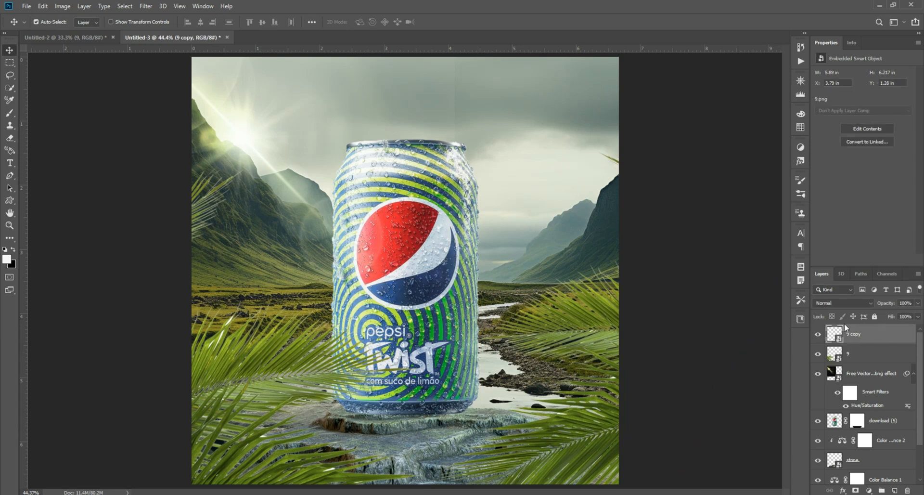
# Step: Apply a Gaussian Blur with a 23.5-pixel radius to the copied palm leaves on the right of the can
pyautogui.click(146, 6)
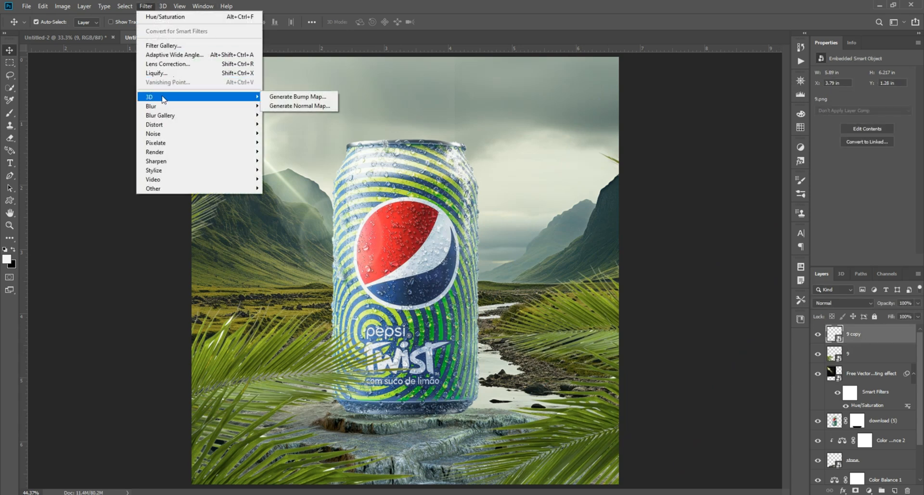
pyautogui.moveTo(200, 109)
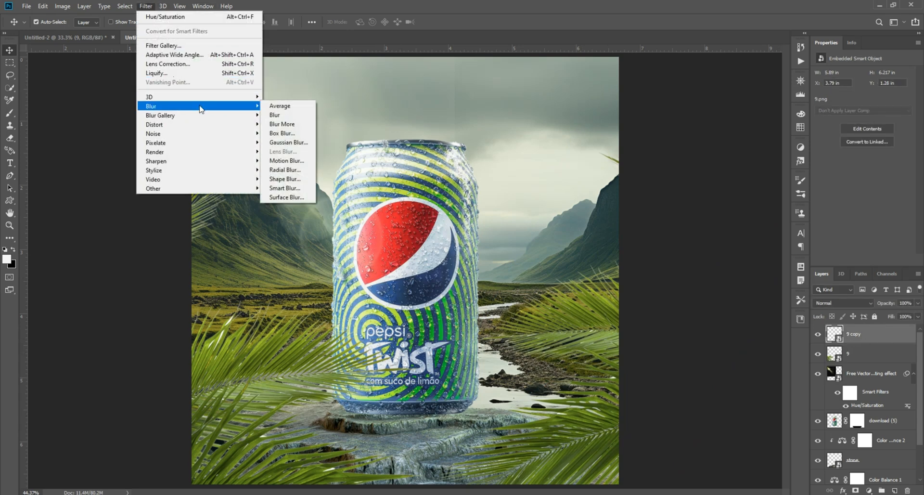
pyautogui.click(287, 142)
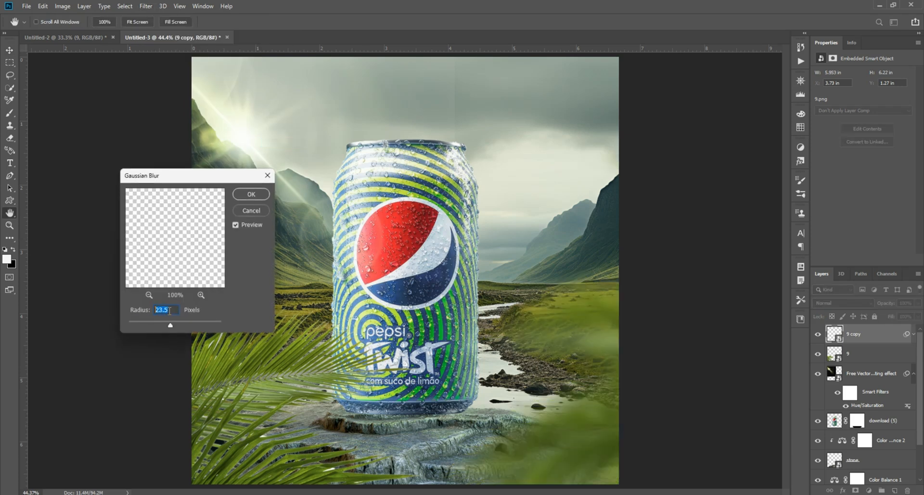
pyautogui.click(251, 193)
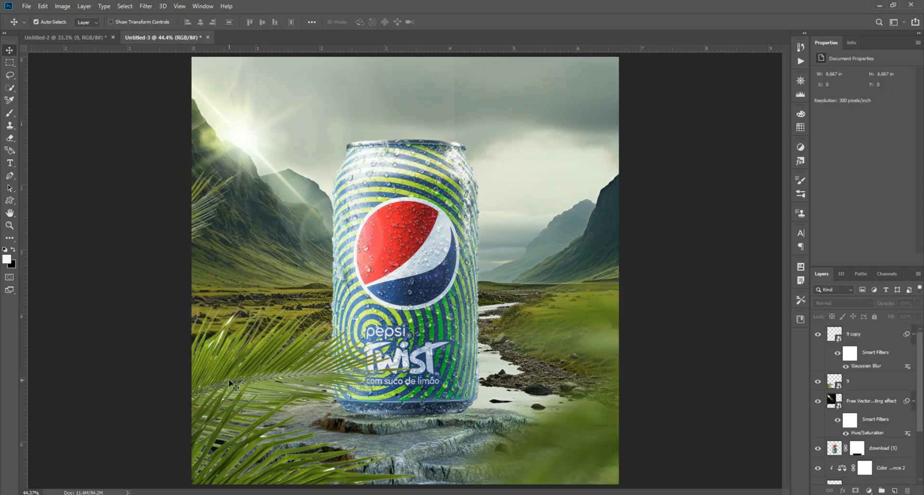
# Step: Apply the same 23.5-pixel Gaussian Blur to the original palm leaves on the left of the can
pyautogui.click(144, 6)
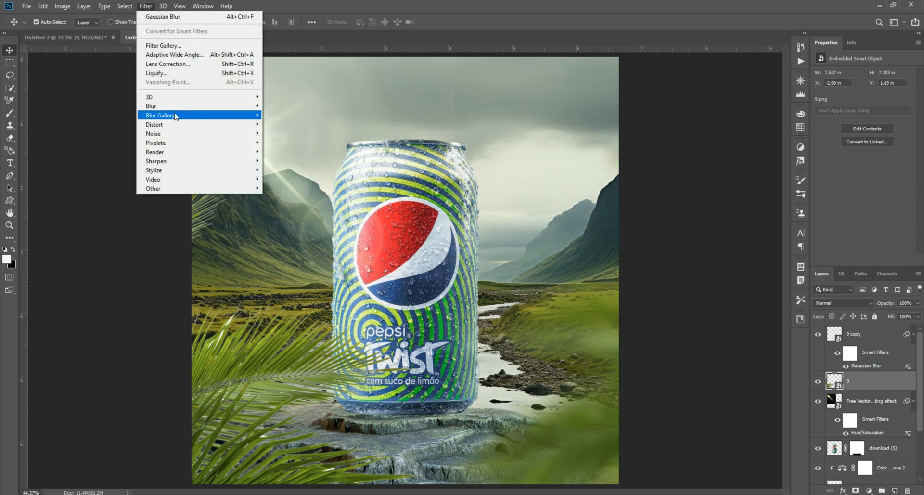
pyautogui.moveTo(183, 107)
pyautogui.click(310, 142)
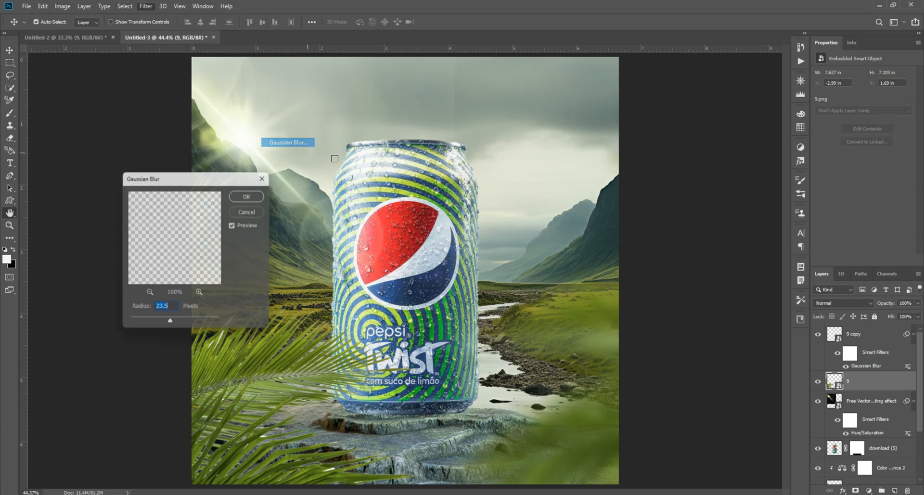
pyautogui.click(624, 272)
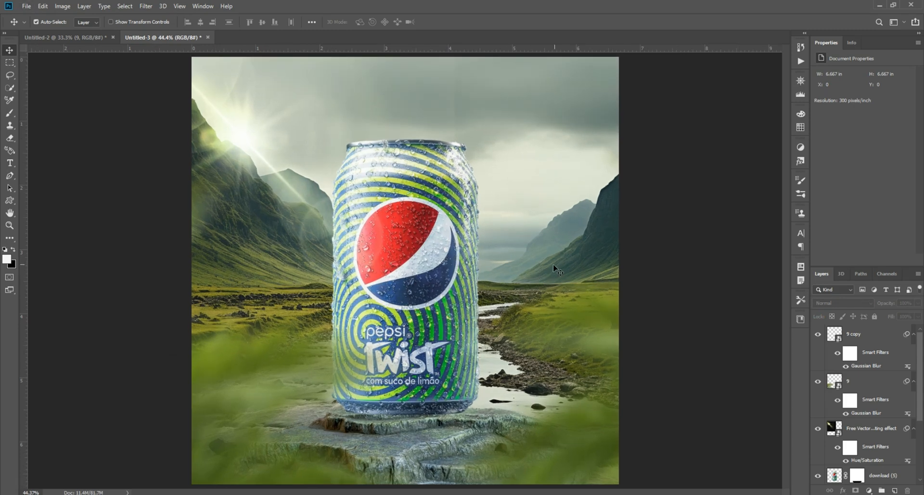
# Step: Apply a Gaussian Blur with a 9.0-pixel radius to the mountain landscape background
pyautogui.click(556, 221)
pyautogui.click(145, 7)
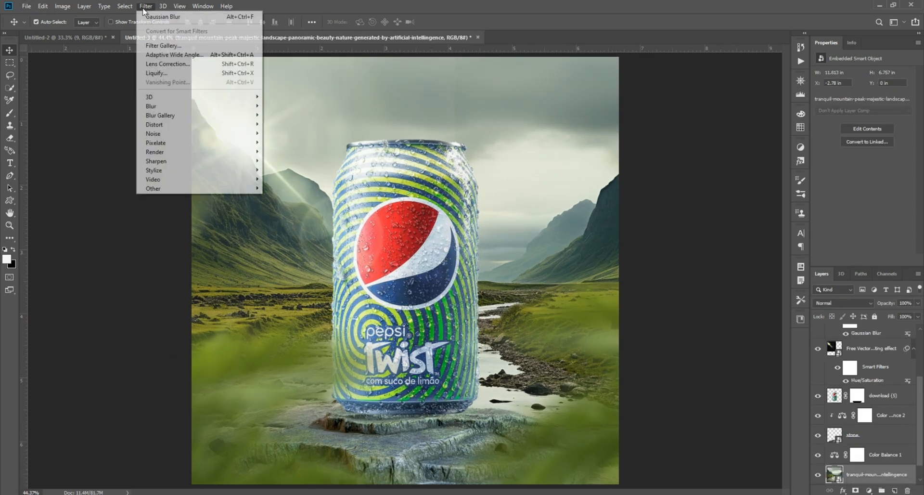
pyautogui.moveTo(212, 105)
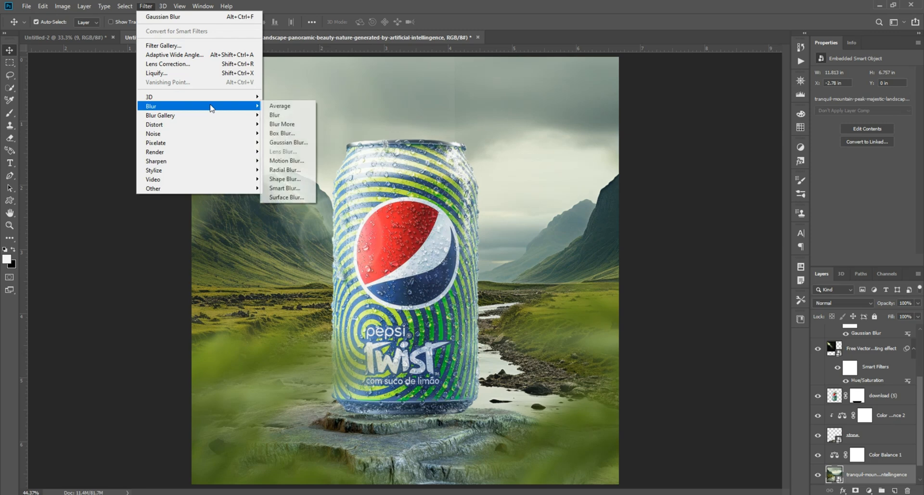
pyautogui.click(303, 144)
pyautogui.moveTo(226, 181); pyautogui.dragTo(747, 158)
pyautogui.moveTo(678, 303); pyautogui.dragTo(681, 304)
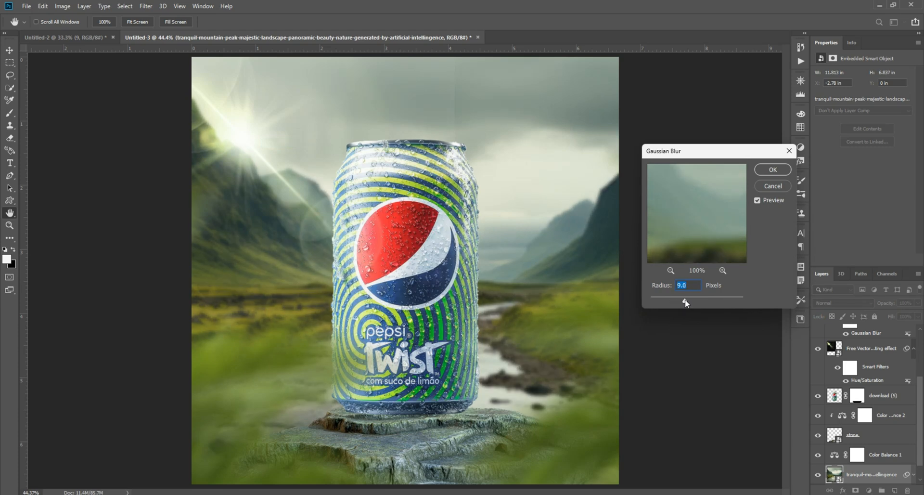
pyautogui.click(765, 169)
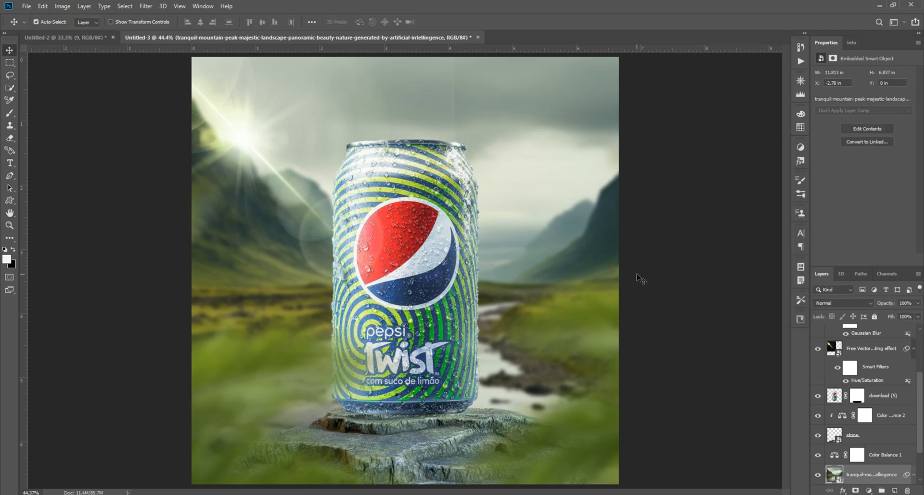
pyautogui.click(640, 276)
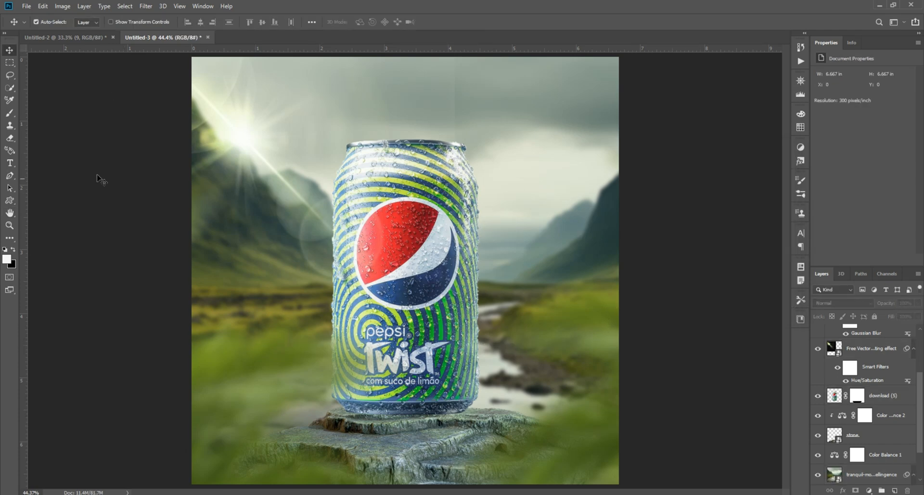
# Step: Bring the green lime character over from the Untitled-2 document and stand it on the stone against the can's right side
pyautogui.click(72, 37)
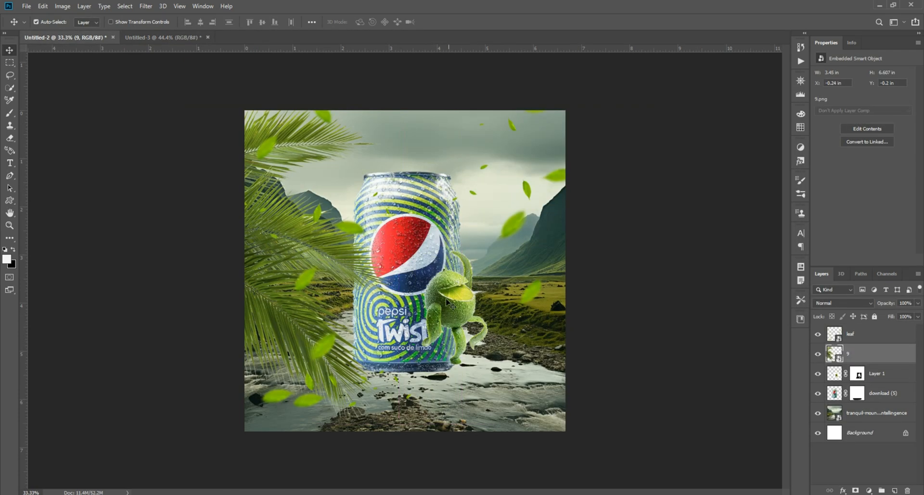
pyautogui.moveTo(322, 245); pyautogui.dragTo(478, 345)
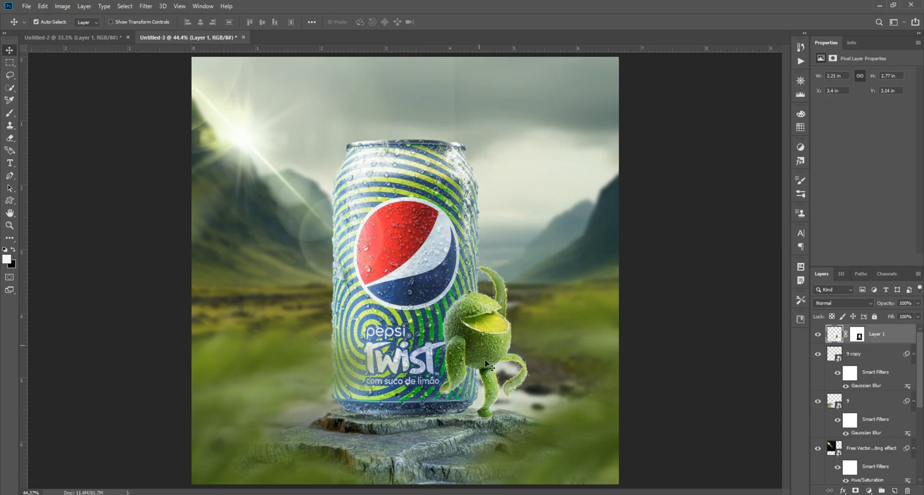
pyautogui.scroll(5, 501, 424)
pyautogui.press('Up')
pyautogui.press('Up')
pyautogui.press('Up')
pyautogui.press('Up')
pyautogui.press('Up')
pyautogui.press('Left')
pyautogui.press('Left')
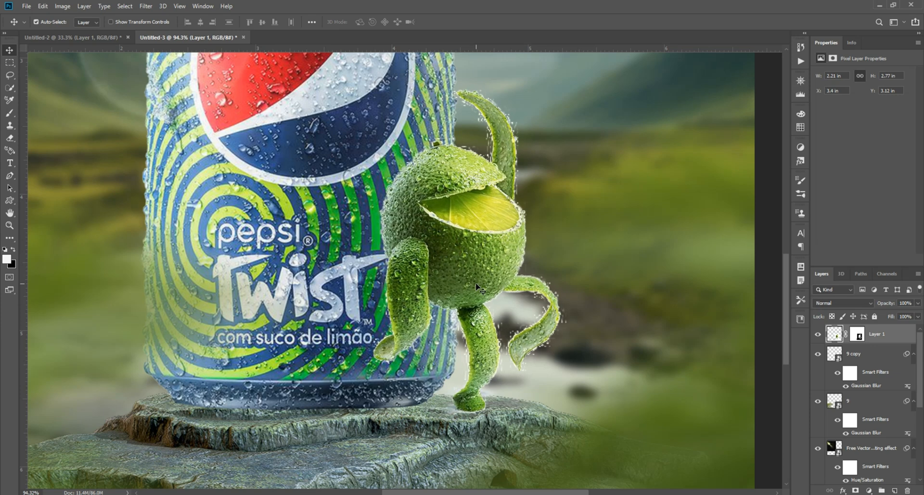
# Step: Enlarge the lime character slightly to about 2.26 by 2.84 inches
pyautogui.hotkey('ctrl', 't')
pyautogui.moveTo(459, 74); pyautogui.dragTo(460, 65)
pyautogui.press('Return')
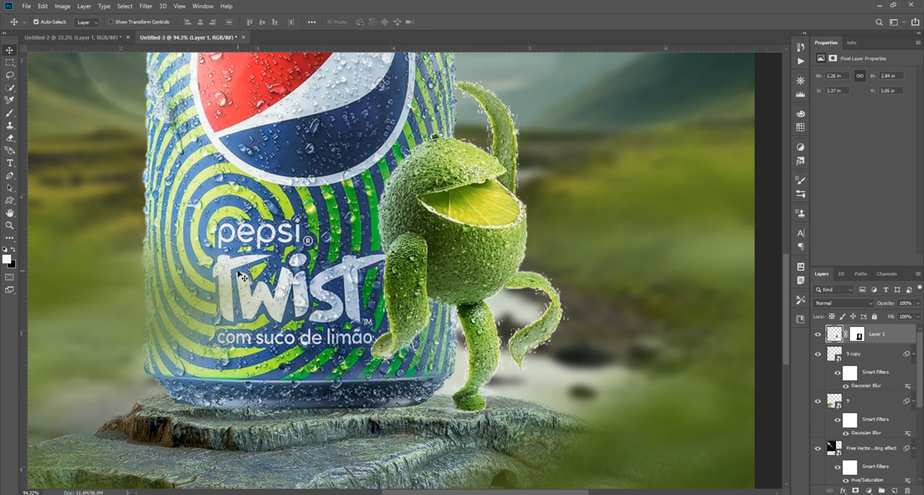
# Step: Touch up the lime character's layer mask by painting black around the character with a soft 200-pixel brush
pyautogui.hotkey('ctrl', '0')
pyautogui.scroll(3, 505, 332)
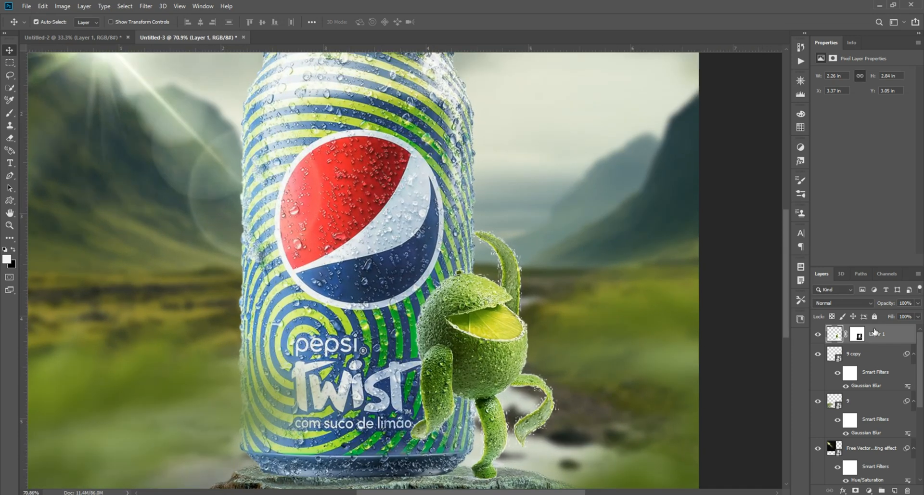
pyautogui.click(858, 334)
pyautogui.click(9, 114)
pyautogui.scroll(-4, 423, 245)
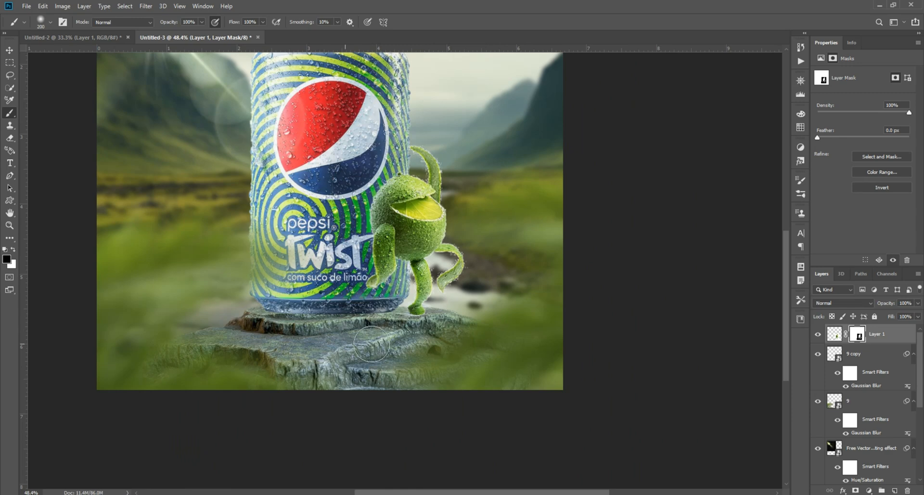
pyautogui.press('v')
pyautogui.scroll(-1, 556, 286)
pyautogui.scroll(1, 556, 286)
pyautogui.moveTo(671, 367); pyautogui.dragTo(359, 226)
pyautogui.click(664, 221)
# Step: Darken the stone with a Curves adjustment clipped to it, lowering the white point's output to 117
pyautogui.scroll(-1, 362, 233)
pyautogui.scroll(1, 362, 233)
pyautogui.scroll(-1, 396, 340)
pyautogui.scroll(6, 395, 338)
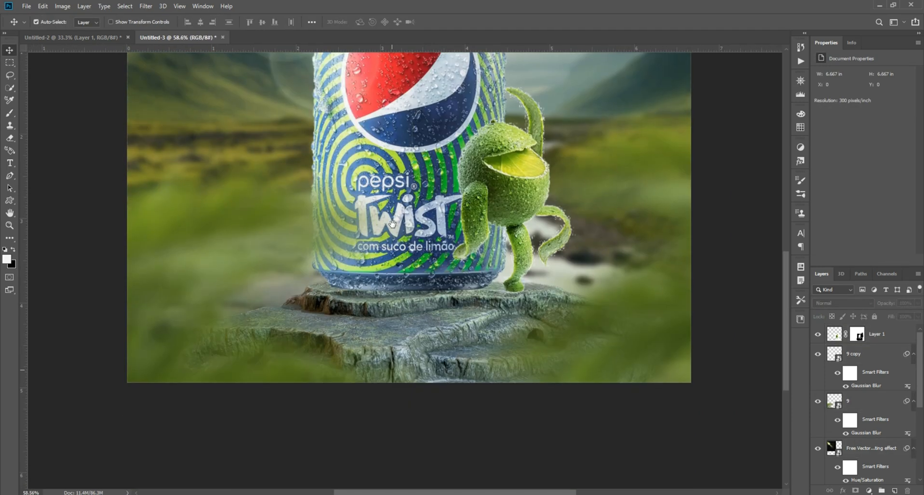
pyautogui.scroll(-6, 389, 220)
pyautogui.scroll(1, 396, 316)
pyautogui.scroll(3, 406, 387)
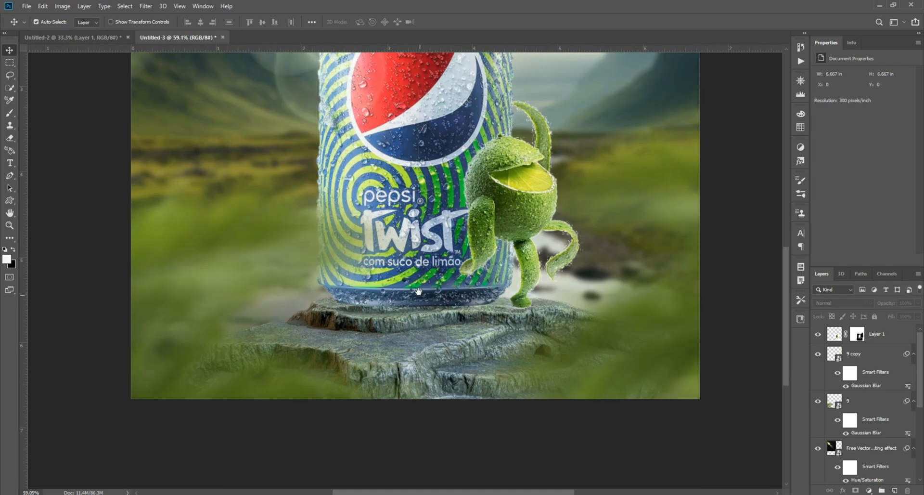
pyautogui.click(756, 402)
pyautogui.click(868, 490)
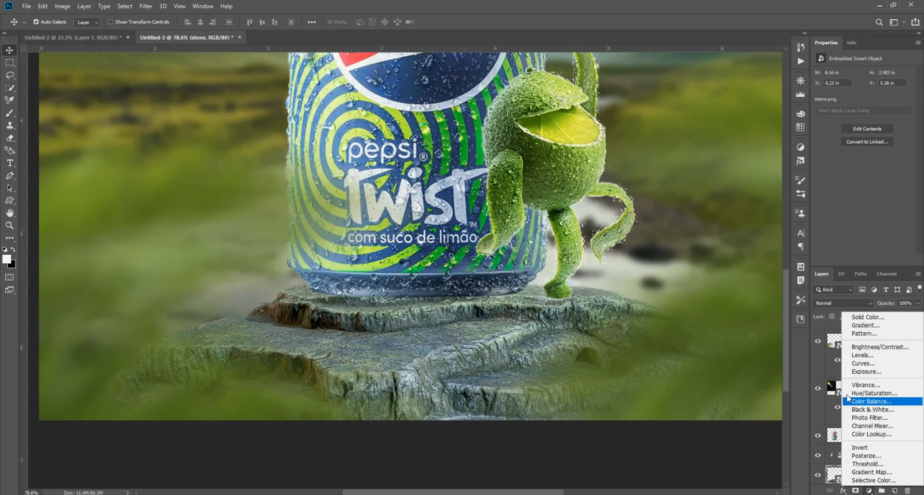
pyautogui.click(891, 365)
pyautogui.moveTo(906, 99); pyautogui.dragTo(910, 136)
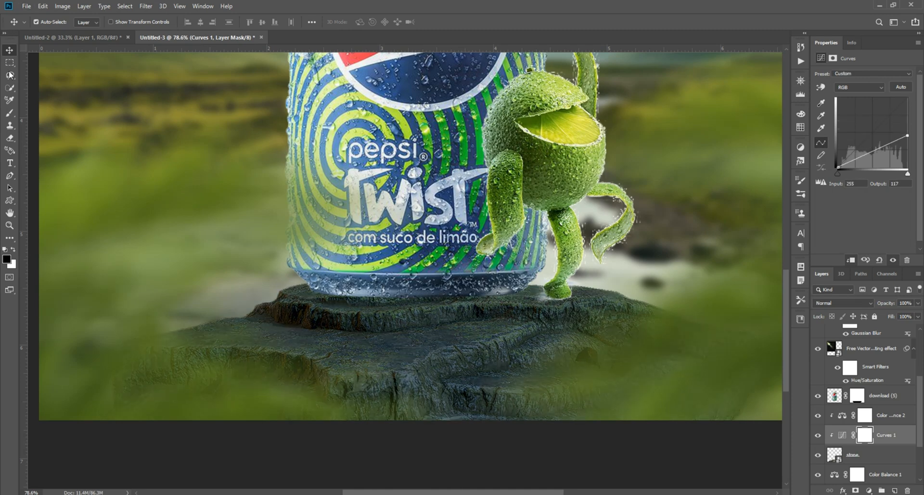
# Step: Try to paint the darkening off parts of the stone on the Curves mask with a brush enlarged to 700 pixels
pyautogui.click(9, 113)
pyautogui.moveTo(547, 308)
pyautogui.mouseDown()
pyautogui.moveTo(433, 235)
pyautogui.moveTo(604, 311)
pyautogui.mouseUp()
pyautogui.press(']')
pyautogui.press(']')
pyautogui.press(']')
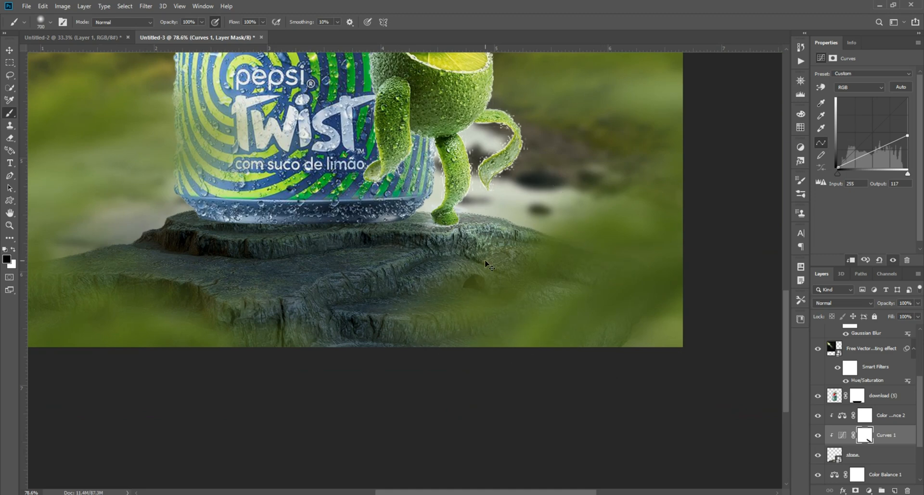
pyautogui.hotkey('ctrl', 'z')
pyautogui.moveTo(154, 223); pyautogui.dragTo(322, 196)
pyautogui.moveTo(323, 198)
pyautogui.mouseDown()
pyautogui.moveTo(154, 268)
pyautogui.moveTo(109, 261)
pyautogui.mouseUp()
pyautogui.moveTo(323, 220)
pyautogui.mouseDown()
pyautogui.moveTo(222, 328)
pyautogui.moveTo(187, 240)
pyautogui.mouseUp()
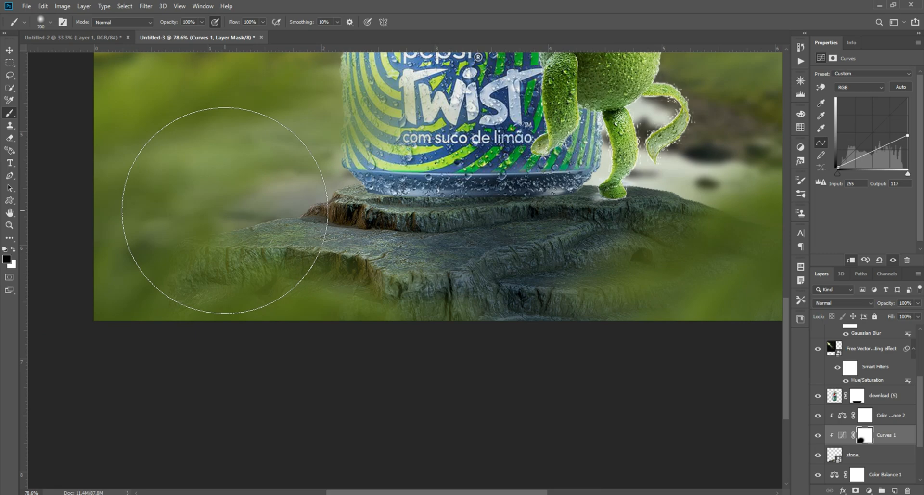
pyautogui.hotkey('ctrl', 'z')
# Step: Reduce the brush to 175 pixels and paint black on the stone's Curves mask to restore light along its upper-left edge
pyautogui.press('[')
pyautogui.press('[')
pyautogui.press('[')
pyautogui.press('[')
pyautogui.press('[')
pyautogui.press('[')
pyautogui.press('[')
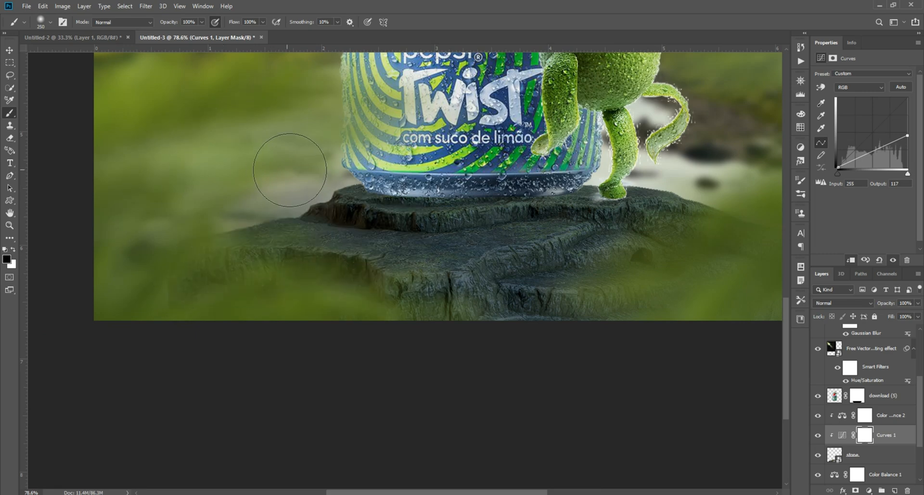
pyautogui.press('[')
pyautogui.press('[')
pyautogui.moveTo(213, 233)
pyautogui.mouseDown()
pyautogui.moveTo(272, 214)
pyautogui.moveTo(309, 188)
pyautogui.moveTo(212, 258)
pyautogui.moveTo(238, 265)
pyautogui.moveTo(256, 239)
pyautogui.mouseUp()
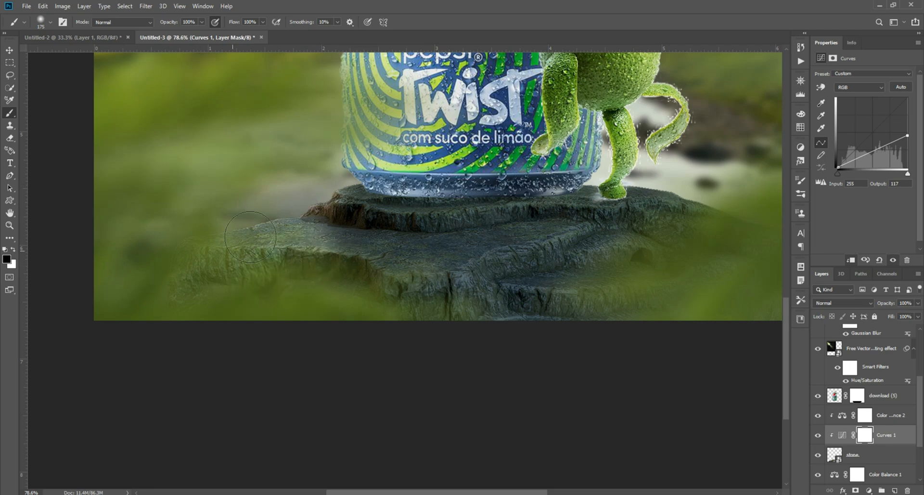
pyautogui.hotkey('ctrl', '0')
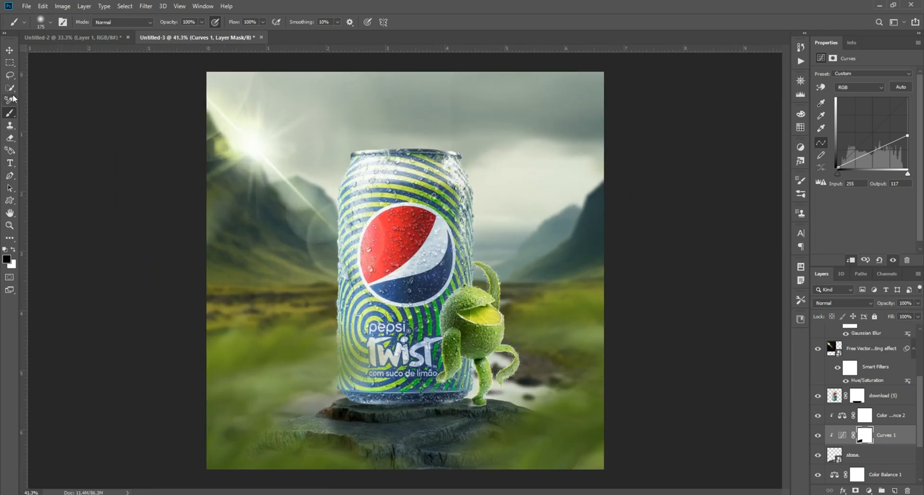
pyautogui.click(10, 51)
pyautogui.click(103, 269)
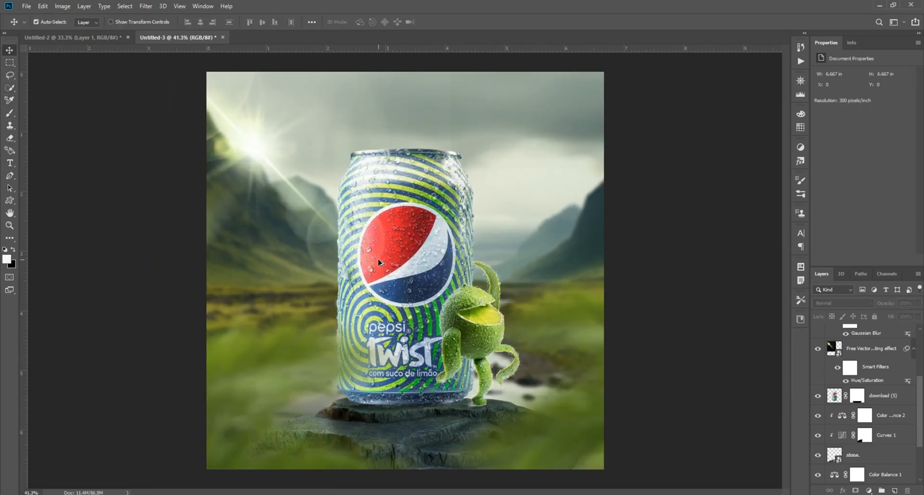
# Step: Lock the lens flare layer and add a Curves adjustment clipped to the can with the white point's output at 131
pyautogui.scroll(5, 378, 262)
pyautogui.click(398, 252)
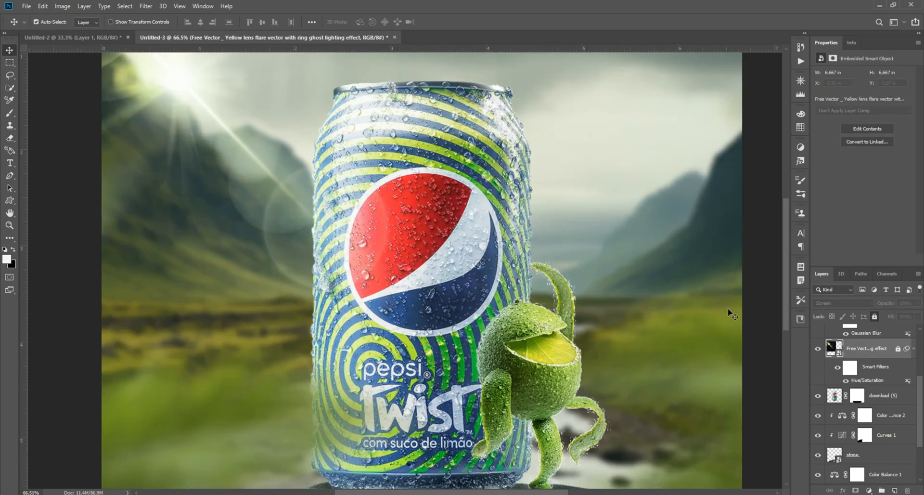
pyautogui.click(818, 391)
pyautogui.click(869, 490)
pyautogui.click(861, 374)
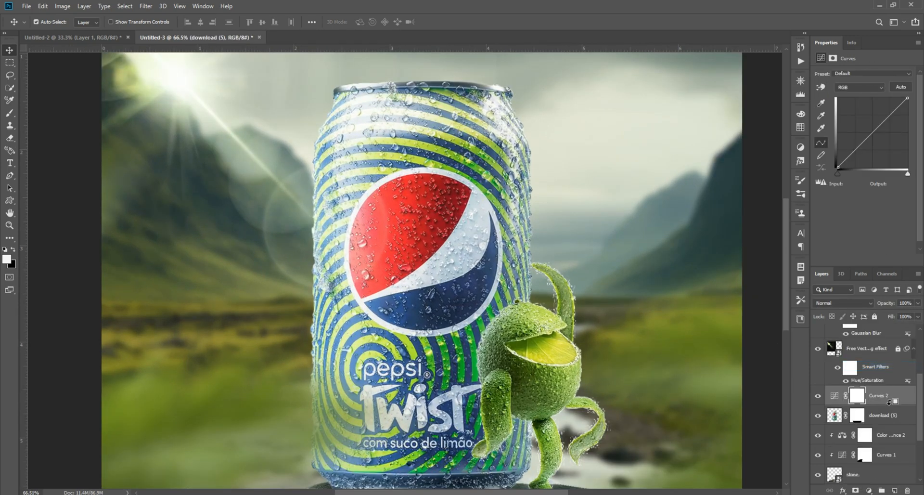
pyautogui.moveTo(906, 98); pyautogui.dragTo(907, 133)
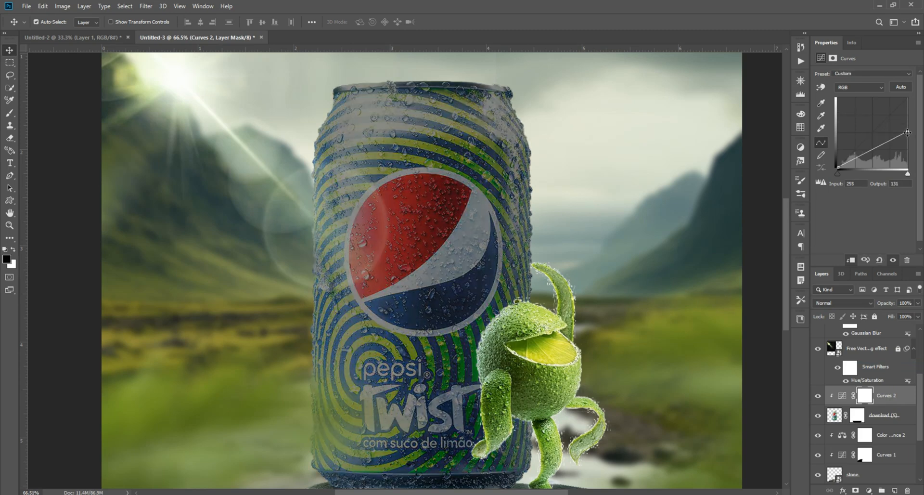
# Step: Paint black on the can's Curves mask with a 600-pixel brush to restore light on its left side and centre
pyautogui.click(9, 113)
pyautogui.press(']')
pyautogui.press(']')
pyautogui.press(']')
pyautogui.press(']')
pyautogui.moveTo(320, 144)
pyautogui.mouseDown()
pyautogui.moveTo(313, 274)
pyautogui.moveTo(348, 202)
pyautogui.mouseUp()
pyautogui.moveTo(306, 322)
pyautogui.mouseDown()
pyautogui.moveTo(291, 449)
pyautogui.moveTo(332, 132)
pyautogui.moveTo(356, 187)
pyautogui.moveTo(358, 469)
pyautogui.moveTo(400, 378)
pyautogui.moveTo(402, 126)
pyautogui.moveTo(362, 267)
pyautogui.mouseUp()
pyautogui.scroll(-6, 326, 308)
pyautogui.scroll(2, 325, 308)
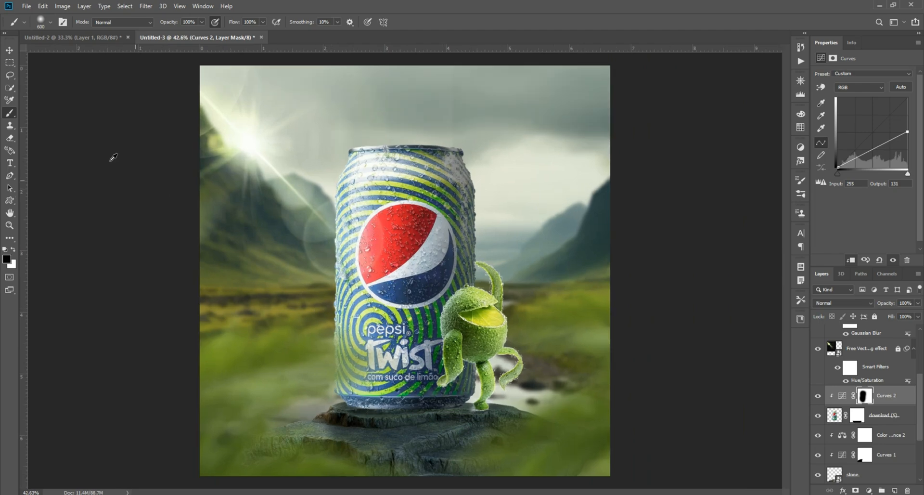
# Step: Darken the lime character with a Curves adjustment clipped to it, lowering the white point's output to 110
pyautogui.click(9, 50)
pyautogui.scroll(7, 460, 312)
pyautogui.click(462, 313)
pyautogui.click(868, 490)
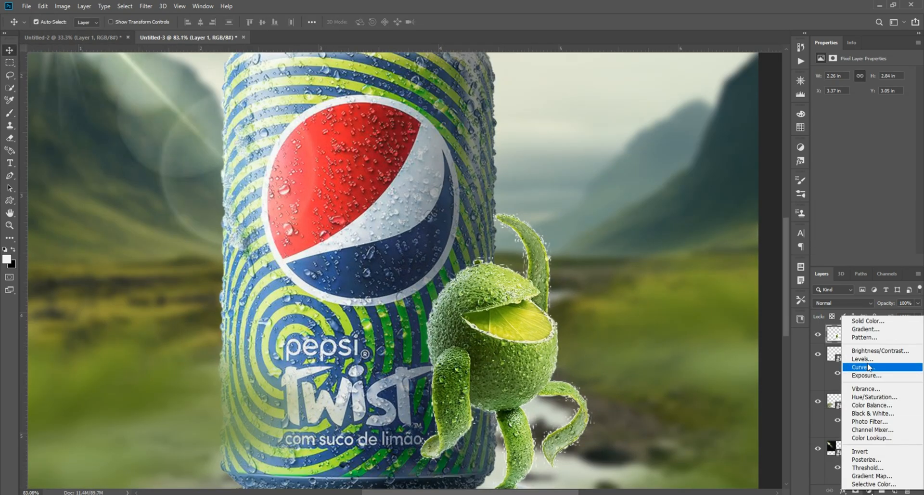
pyautogui.click(862, 371)
pyautogui.keyDown('alt'); pyautogui.click(891, 340); pyautogui.keyUp('alt')
pyautogui.moveTo(907, 98); pyautogui.dragTo(910, 140)
# Step: Paint black on the lime character's Curves mask with a brush reduced to 200 pixels to restore light on its left side
pyautogui.click(9, 115)
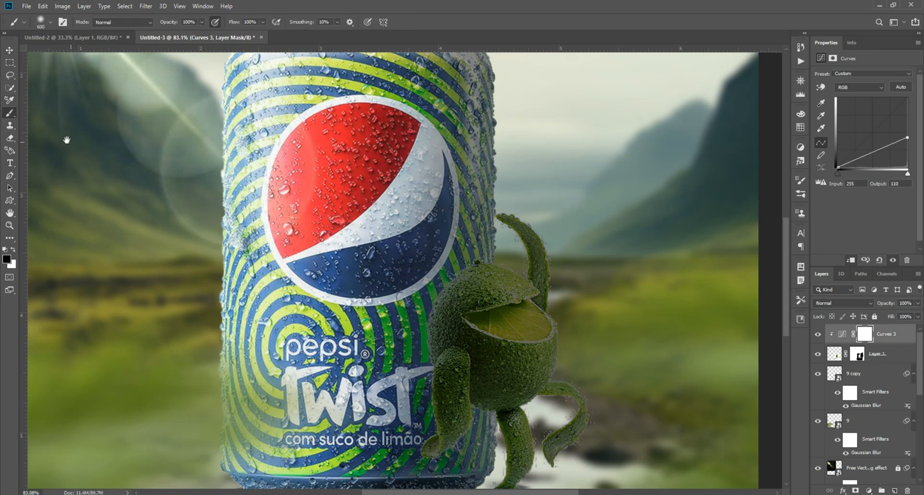
pyautogui.moveTo(74, 142); pyautogui.dragTo(48, 77)
pyautogui.moveTo(350, 263); pyautogui.dragTo(336, 303)
pyautogui.press('[')
pyautogui.press('[')
pyautogui.press('[')
pyautogui.press('[')
pyautogui.moveTo(402, 284)
pyautogui.mouseDown()
pyautogui.moveTo(426, 285)
pyautogui.moveTo(468, 357)
pyautogui.moveTo(430, 294)
pyautogui.moveTo(429, 192)
pyautogui.moveTo(399, 284)
pyautogui.moveTo(457, 385)
pyautogui.mouseUp()
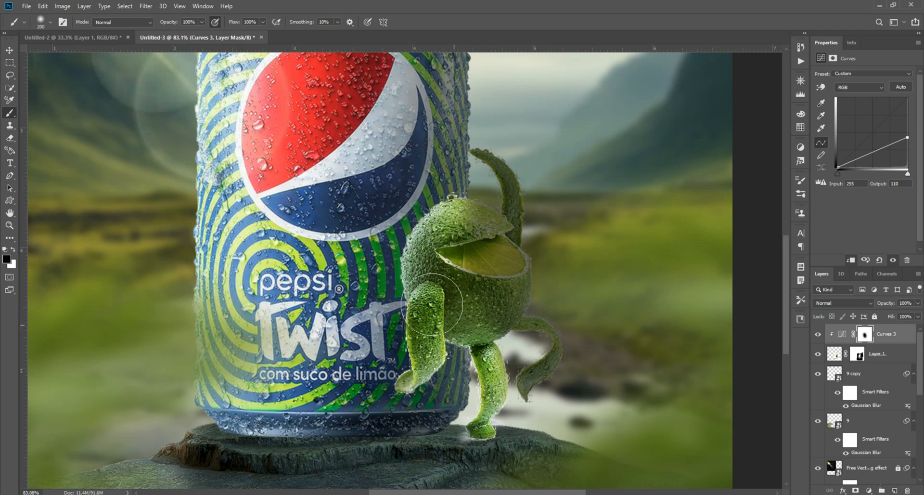
pyautogui.hotkey('ctrl', '0')
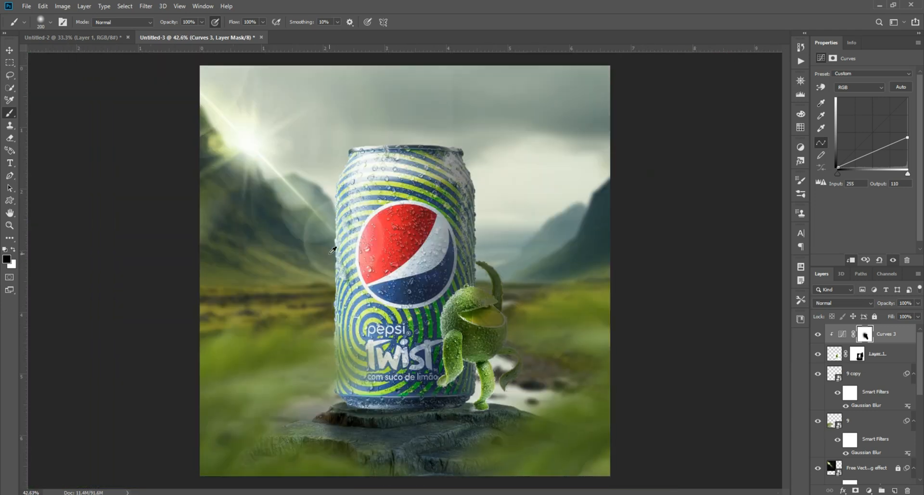
# Step: Deepen the can's shadow by lowering the white point's output in its Curves adjustment to 101
pyautogui.click(10, 52)
pyautogui.scroll(-1, 252, 188)
pyautogui.scroll(3, 510, 212)
pyautogui.click(454, 240)
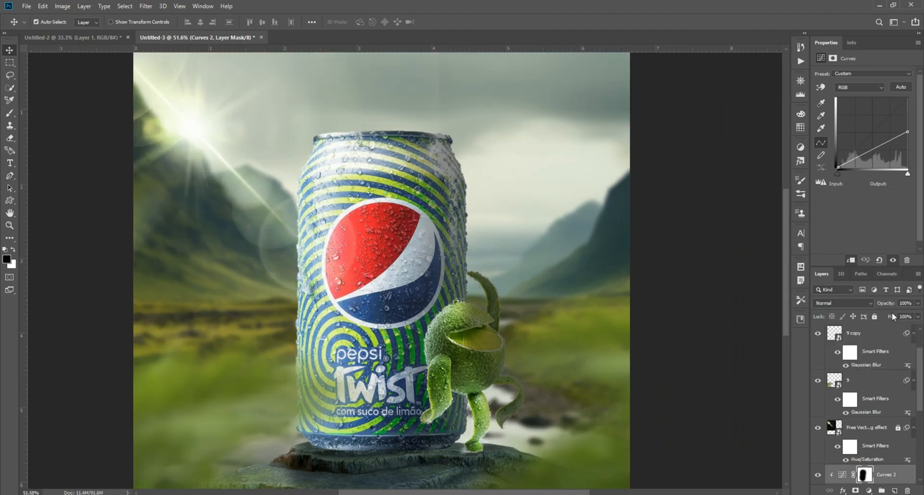
pyautogui.moveTo(908, 133); pyautogui.dragTo(908, 141)
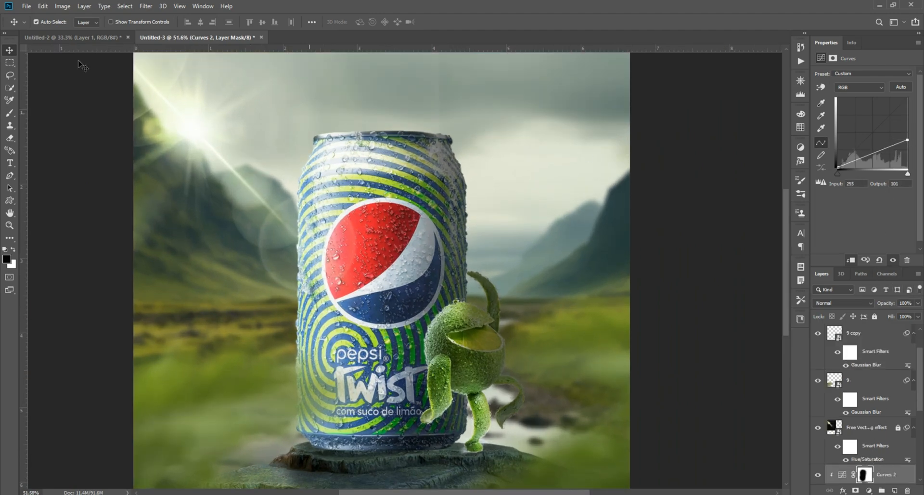
pyautogui.click(52, 110)
pyautogui.scroll(-2, 125, 159)
pyautogui.scroll(1, 207, 214)
pyautogui.scroll(-1, 207, 216)
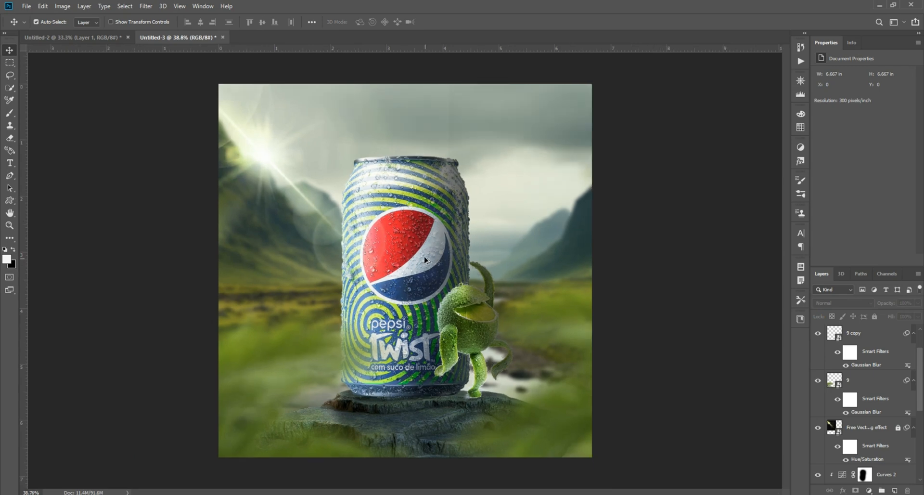
# Step: Bring the flying leaves over from the Untitled-2 document, centre them over the artwork and scale them to 76.39%
pyautogui.click(109, 38)
pyautogui.moveTo(522, 211); pyautogui.dragTo(508, 160)
pyautogui.hotkey('ctrl', 't')
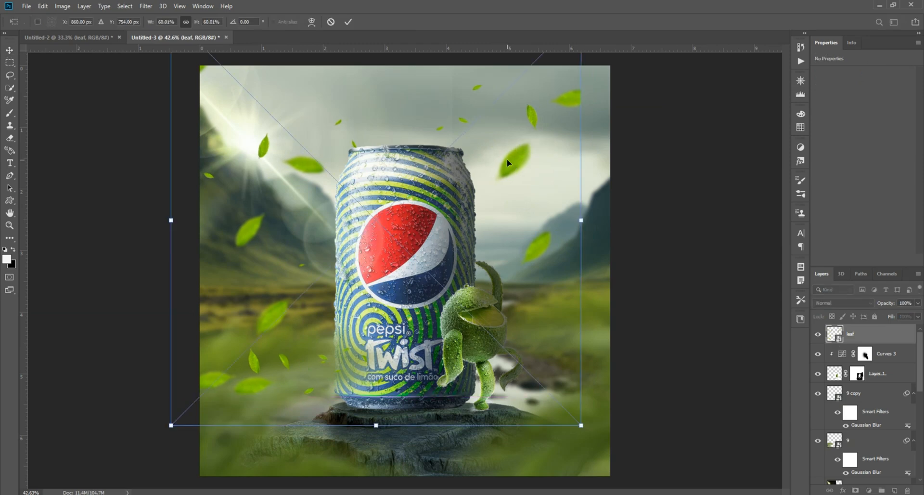
pyautogui.scroll(-3, 507, 159)
pyautogui.moveTo(538, 233); pyautogui.dragTo(626, 239)
pyautogui.moveTo(483, 267); pyautogui.dragTo(465, 284)
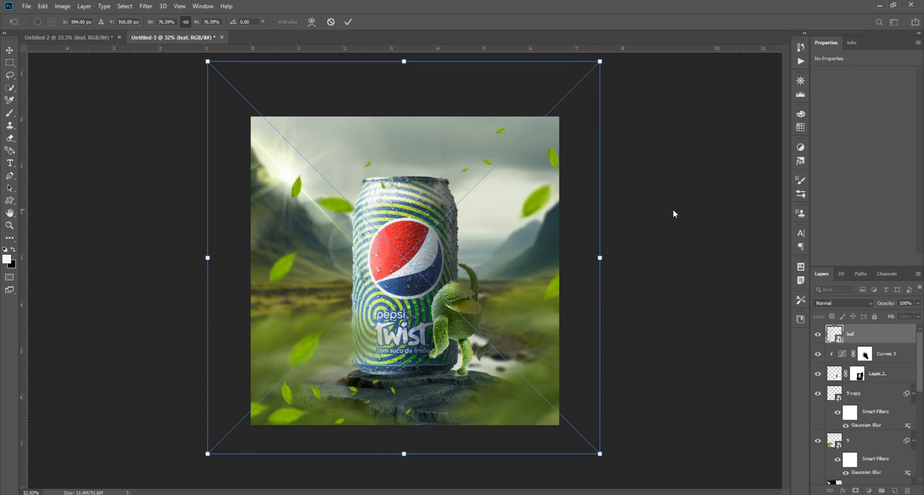
pyautogui.press('Return')
# Step: Shift the flying leaves slightly to the left across the artwork
pyautogui.scroll(2, 668, 214)
pyautogui.scroll(1, 518, 243)
pyautogui.moveTo(303, 183); pyautogui.dragTo(271, 181)
# Step: Add a layer mask to the flying leaves and paint away the small leaves over the stone with a black brush
pyautogui.scroll(3, 308, 300)
pyautogui.moveTo(308, 300); pyautogui.dragTo(337, 170)
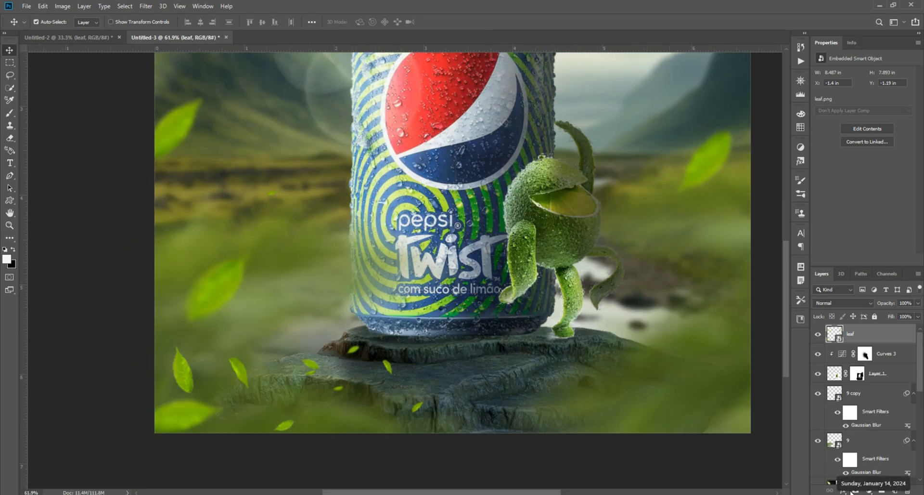
pyautogui.click(854, 490)
pyautogui.press('b')
pyautogui.press('x')
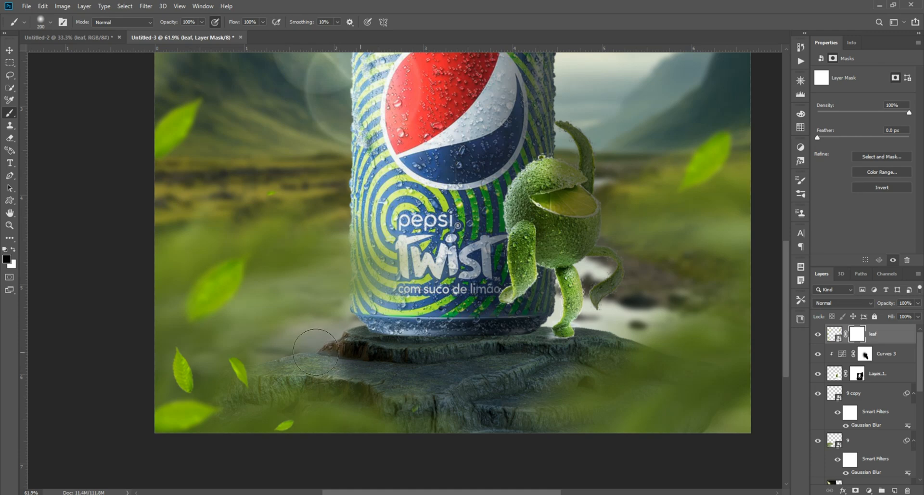
# Step: Finish hiding the small leaf over the stone's lower edge on the flying leaves' mask and deselect the layer
pyautogui.moveTo(289, 428); pyautogui.dragTo(366, 418)
pyautogui.moveTo(613, 120); pyautogui.dragTo(470, 248)
pyautogui.moveTo(369, 178)
pyautogui.mouseDown()
pyautogui.moveTo(458, 277)
pyautogui.moveTo(457, 321)
pyautogui.mouseUp()
pyautogui.scroll(-5, 452, 269)
pyautogui.click(10, 50)
pyautogui.click(116, 165)
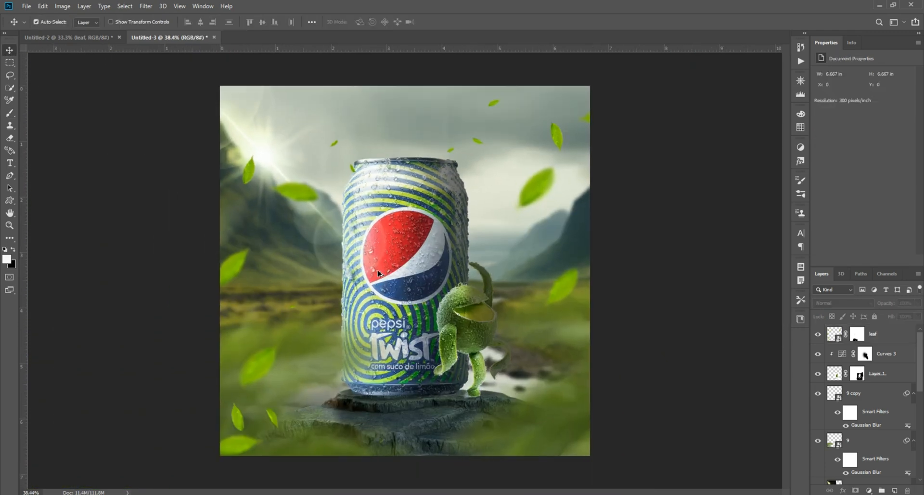
# Step: Add a new layer clipped to the can and set the foreground colour to pale yellow-green ebff9c
pyautogui.scroll(6, 380, 264)
pyautogui.click(408, 256)
pyautogui.click(894, 490)
pyautogui.scroll(-2, 868, 422)
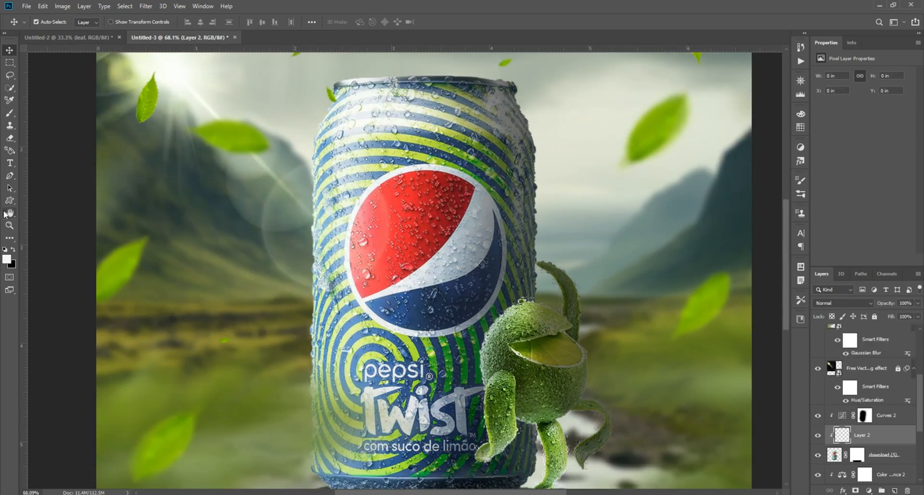
pyautogui.click(9, 259)
pyautogui.click(139, 128)
pyautogui.moveTo(81, 305); pyautogui.dragTo(98, 282)
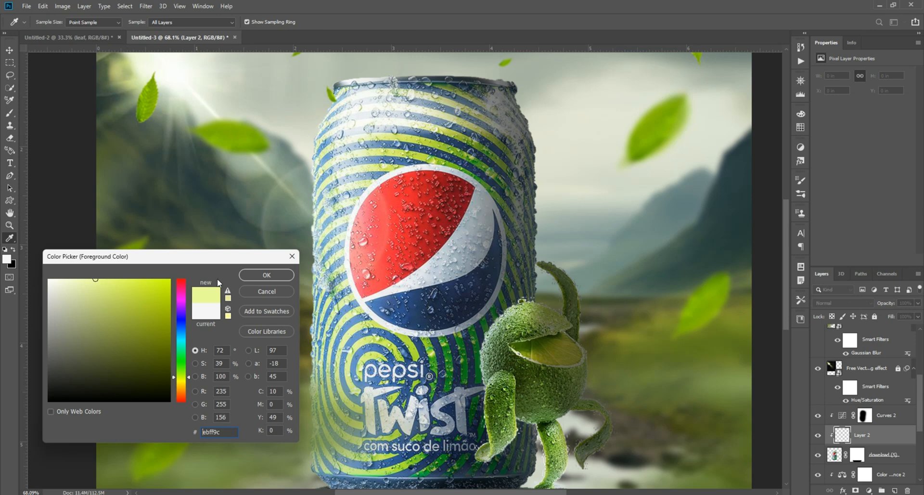
pyautogui.click(264, 274)
# Step: Set the clipped layer to Screen and brush a soft pale glow along the can's left edge
pyautogui.click(8, 114)
pyautogui.click(864, 304)
pyautogui.click(820, 393)
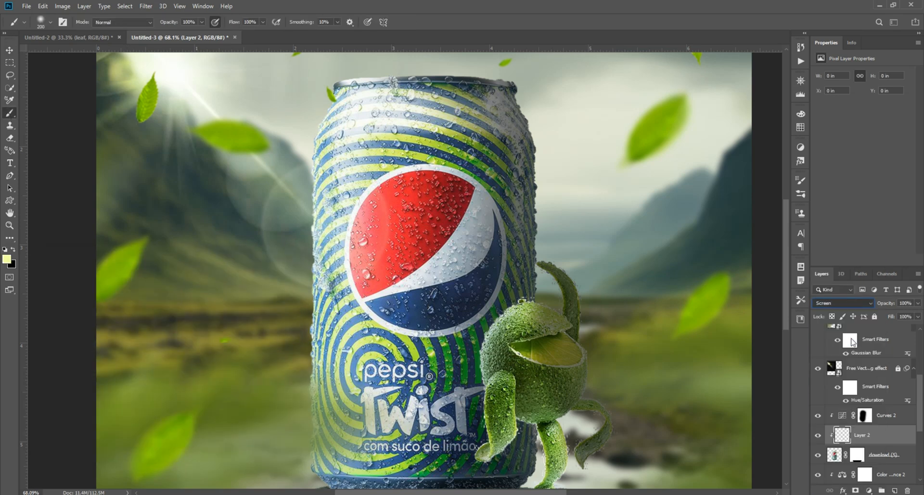
pyautogui.moveTo(286, 185); pyautogui.dragTo(287, 277)
pyautogui.moveTo(288, 288)
pyautogui.mouseDown()
pyautogui.moveTo(299, 226)
pyautogui.moveTo(313, 418)
pyautogui.mouseUp()
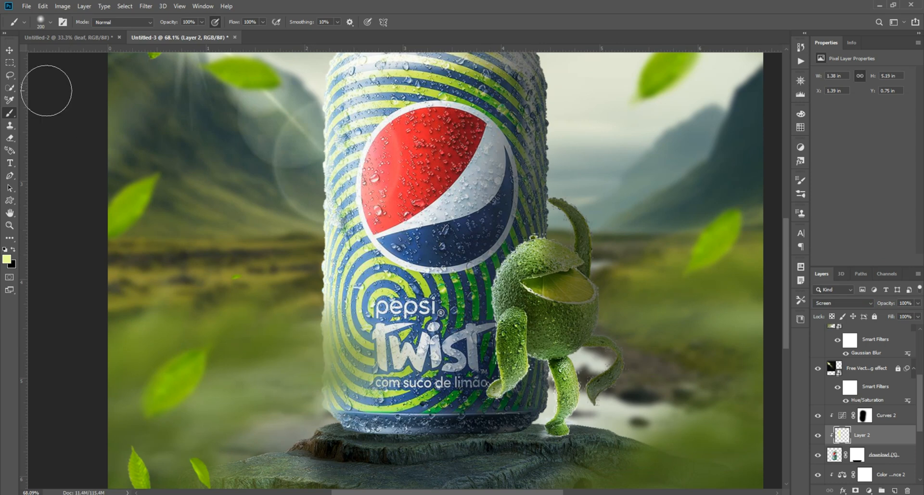
pyautogui.scroll(-6, 274, 205)
pyautogui.scroll(2, 272, 203)
pyautogui.click(10, 50)
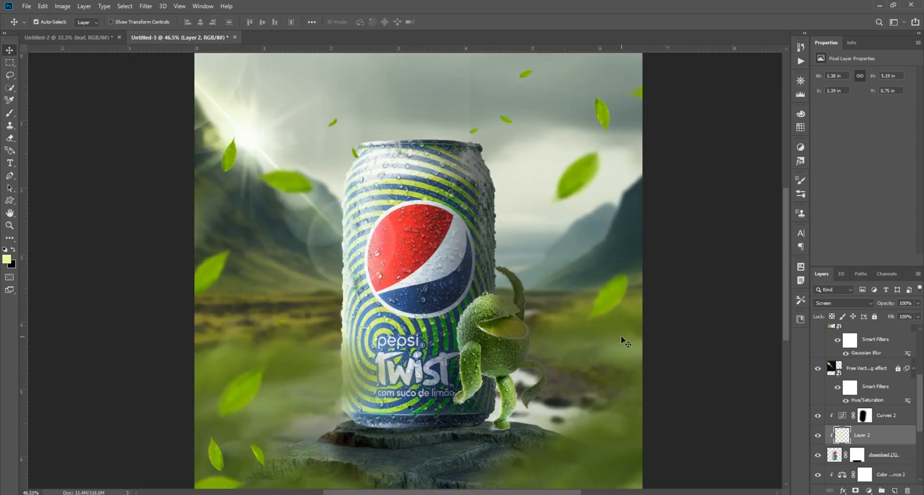
# Step: Try a second layer clipped to the can, with an orange foreground colour and the Screen blend mode
pyautogui.click(898, 489)
pyautogui.click(6, 259)
pyautogui.click(180, 388)
pyautogui.moveTo(111, 293); pyautogui.dragTo(126, 270)
pyautogui.click(267, 275)
pyautogui.press('b')
pyautogui.scroll(6, 333, 166)
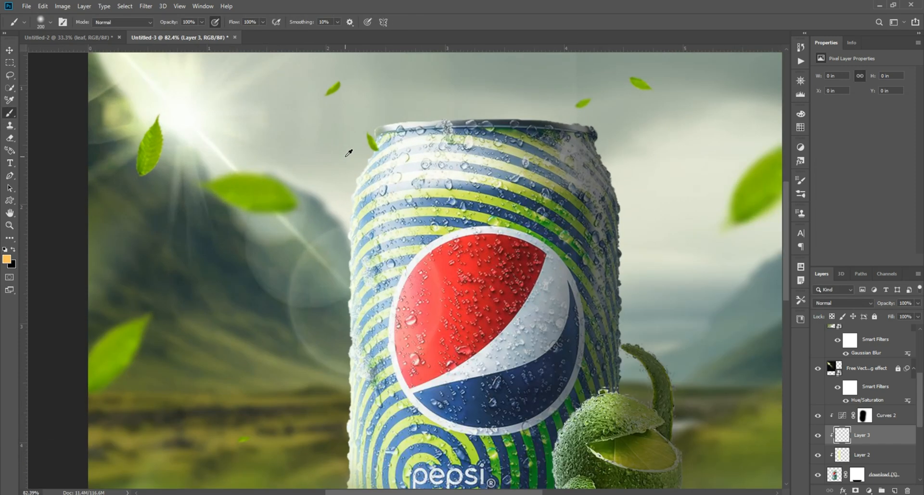
pyautogui.scroll(2, 349, 153)
pyautogui.click(842, 303)
pyautogui.click(837, 339)
# Step: Try an orange glow along the can's left side with a 600 px brush, then delete that glow layer
pyautogui.click(381, 115)
pyautogui.hotkey('ctrl', 'z')
pyautogui.press(']')
pyautogui.press(']')
pyautogui.press(']')
pyautogui.press(']')
pyautogui.click(245, 182)
pyautogui.moveTo(229, 234); pyautogui.dragTo(251, 134)
pyautogui.click(261, 310)
pyautogui.moveTo(262, 310); pyautogui.dragTo(278, 133)
pyautogui.click(285, 353)
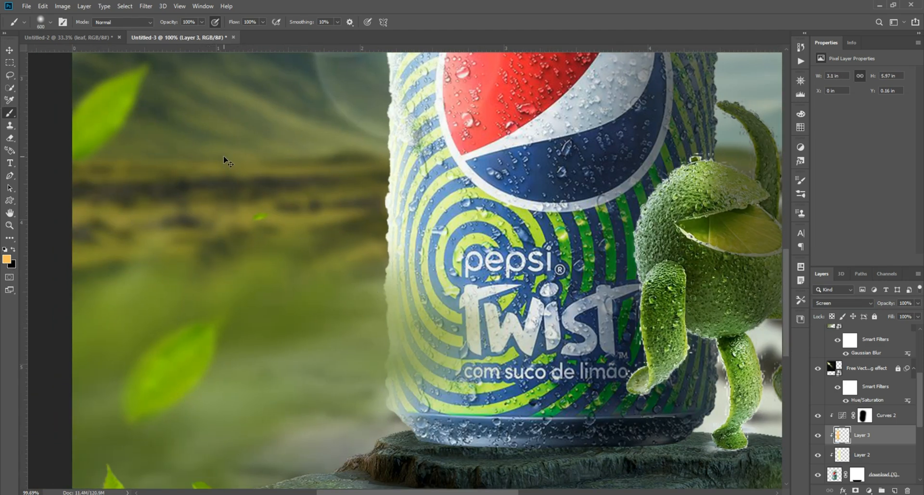
pyautogui.click(907, 490)
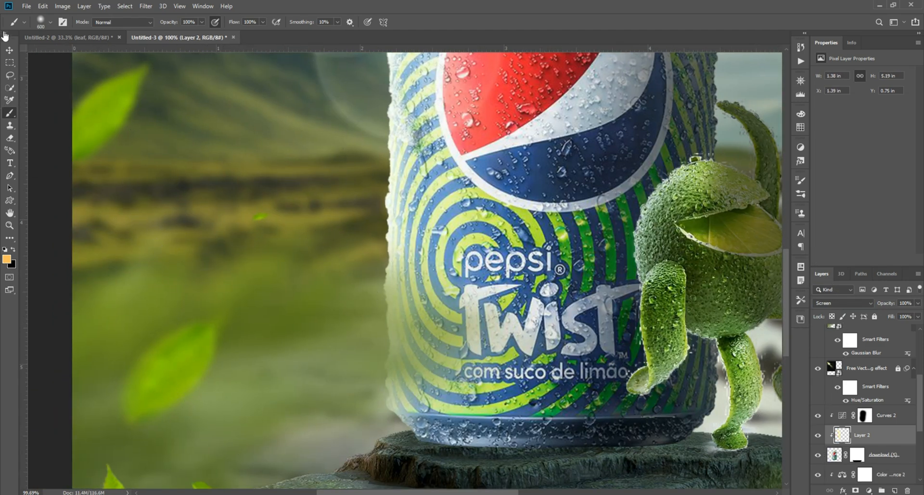
# Step: Add a new layer directly beneath the can layer and set the foreground colour to black
pyautogui.click(9, 50)
pyautogui.scroll(-3, 327, 103)
pyautogui.scroll(-3, 394, 129)
pyautogui.click(684, 263)
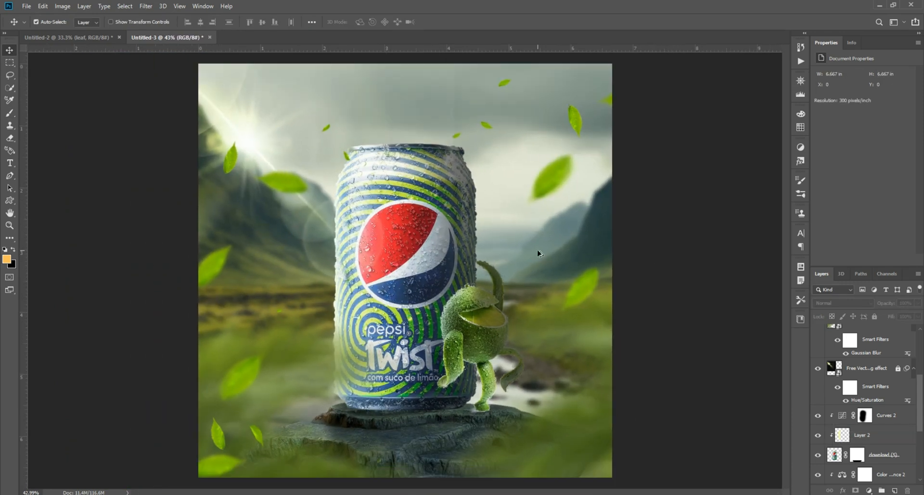
pyautogui.scroll(3, 385, 356)
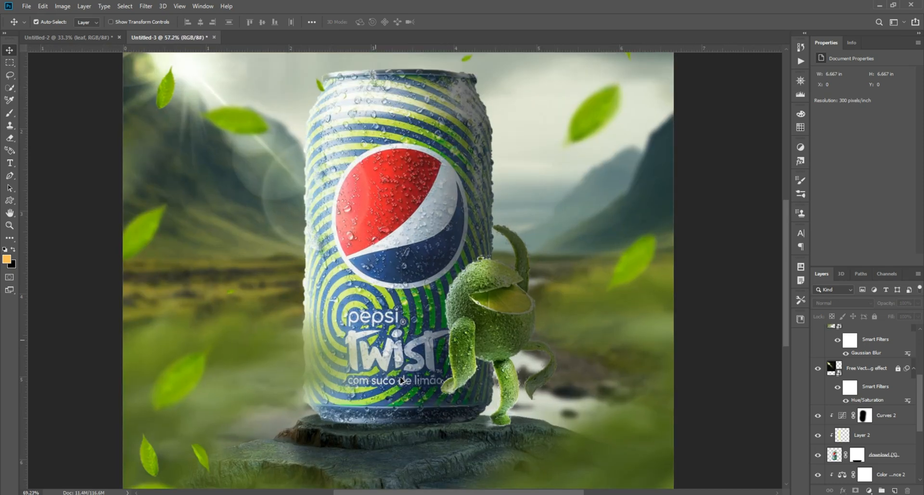
pyautogui.click(380, 355)
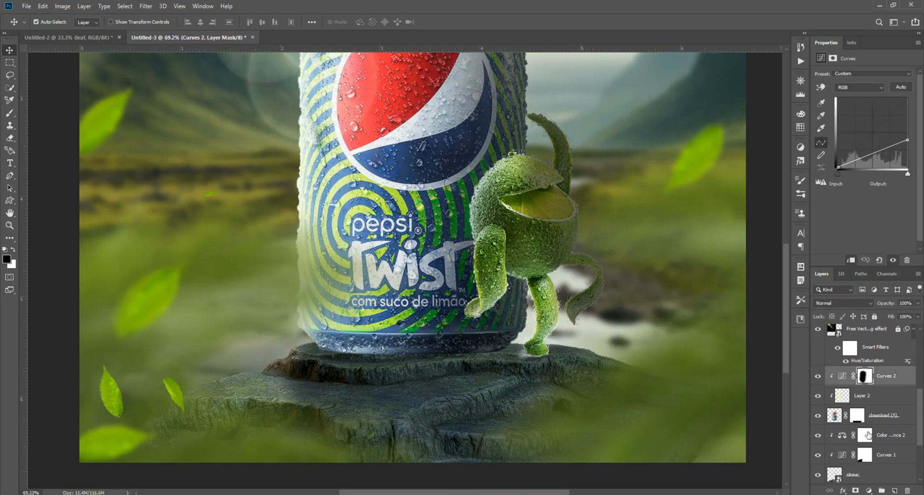
pyautogui.scroll(-1, 832, 413)
pyautogui.click(883, 435)
pyautogui.click(895, 490)
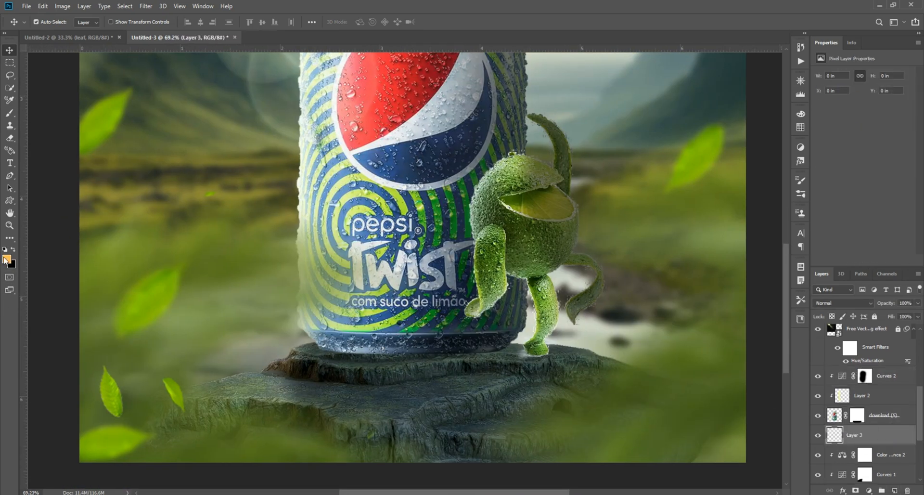
pyautogui.click(7, 260)
pyautogui.click(181, 351)
pyautogui.moveTo(147, 355); pyautogui.dragTo(49, 401)
pyautogui.click(266, 276)
# Step: Paint a thin black contact shadow under the can's base with a flattened soft brush of 80 px
pyautogui.click(10, 101)
pyautogui.rightClick(9, 113)
pyautogui.click(31, 113)
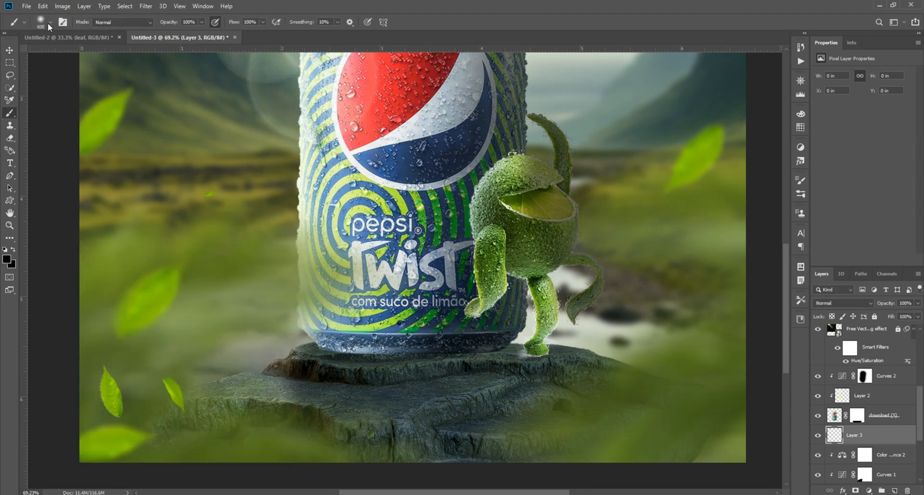
pyautogui.click(48, 23)
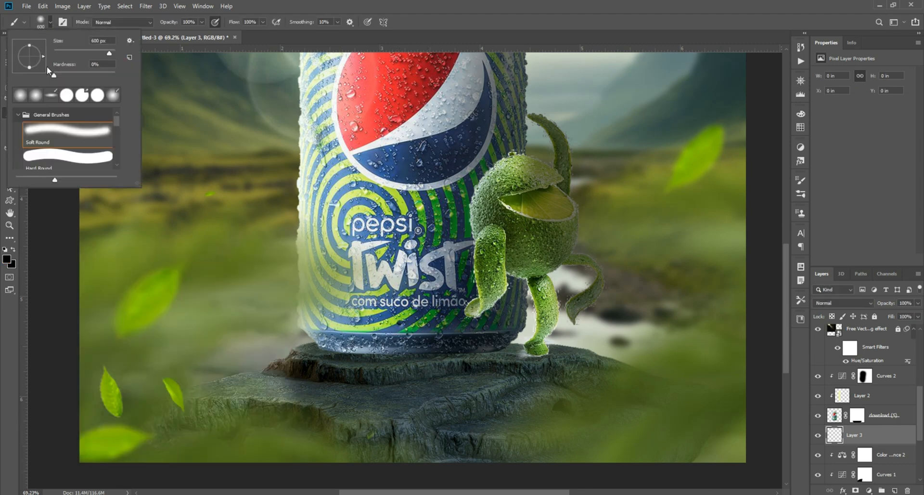
pyautogui.doubleClick(53, 94)
pyautogui.scroll(5, 455, 384)
pyautogui.press('[')
pyautogui.press('[')
pyautogui.press('[')
pyautogui.press('[')
pyautogui.press('[')
pyautogui.press('[')
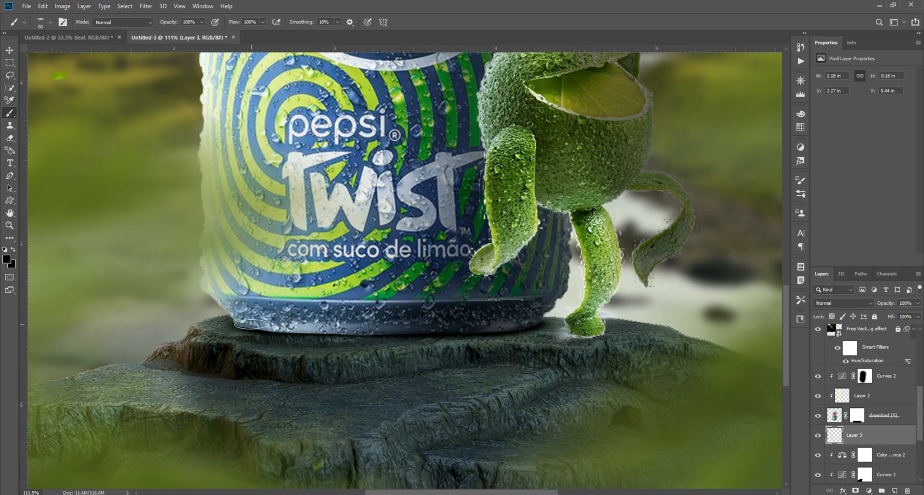
pyautogui.press('v')
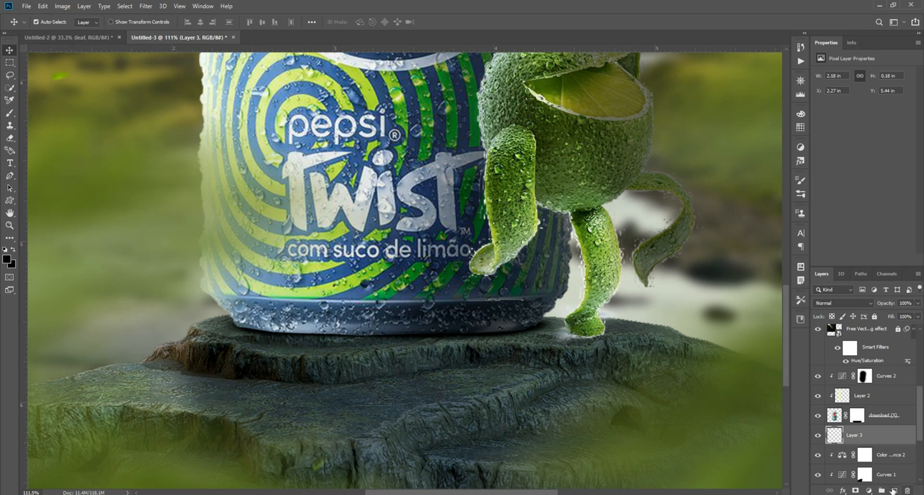
# Step: Add another layer above the can's contact shadow and switch to the Soft Round brush
pyautogui.click(895, 490)
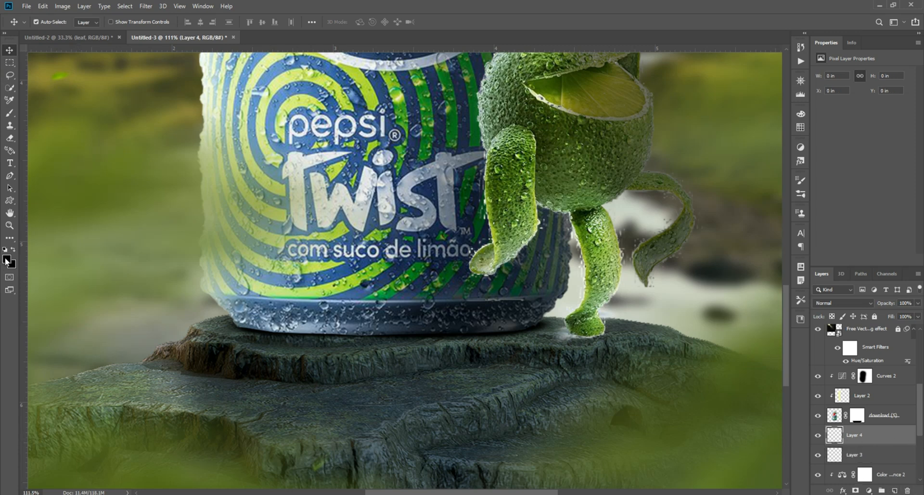
pyautogui.click(9, 112)
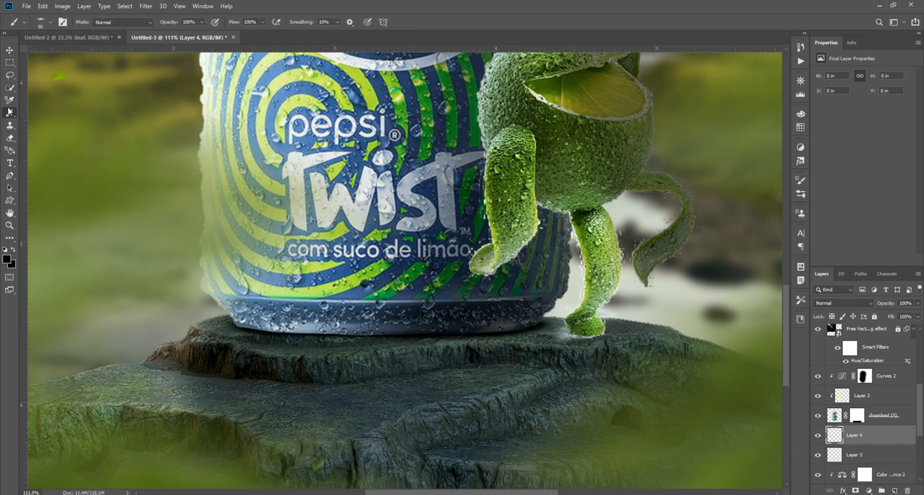
pyautogui.click(43, 22)
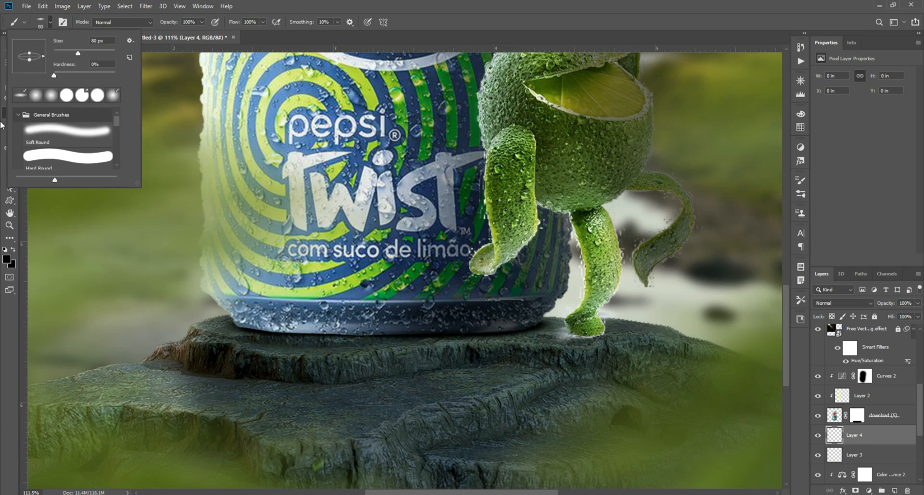
pyautogui.click(1, 215)
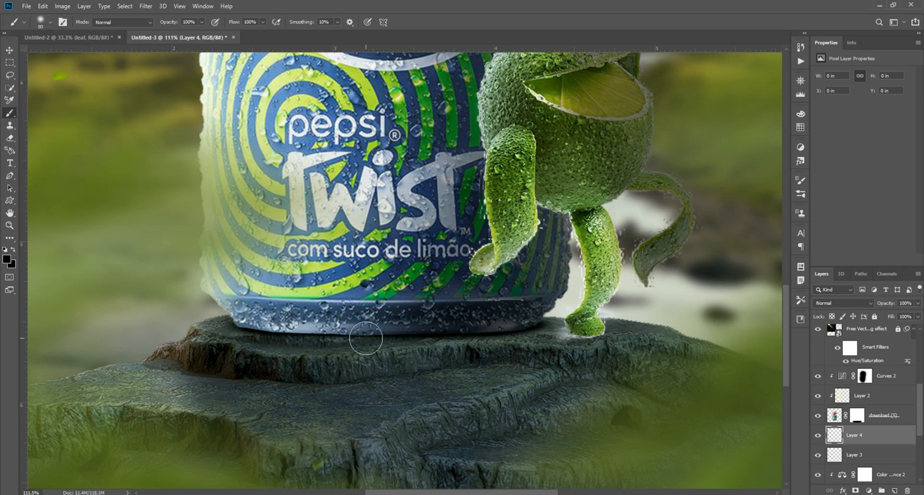
# Step: Enlarge the brush to 500 px and stamp a soft black spot on the stone beside the can's right base
pyautogui.press(']')
pyautogui.press(']')
pyautogui.press(']')
pyautogui.press(']')
pyautogui.press(']')
pyautogui.press(']')
pyautogui.press(']')
pyautogui.press(']')
pyautogui.press(']')
pyautogui.press(']')
pyautogui.press('[')
pyautogui.press('[')
pyautogui.press('[')
pyautogui.press('[')
pyautogui.press('[')
pyautogui.press('[')
pyautogui.press(']')
pyautogui.press(']')
pyautogui.press(']')
pyautogui.press(']')
pyautogui.press(']')
pyautogui.click(550, 349)
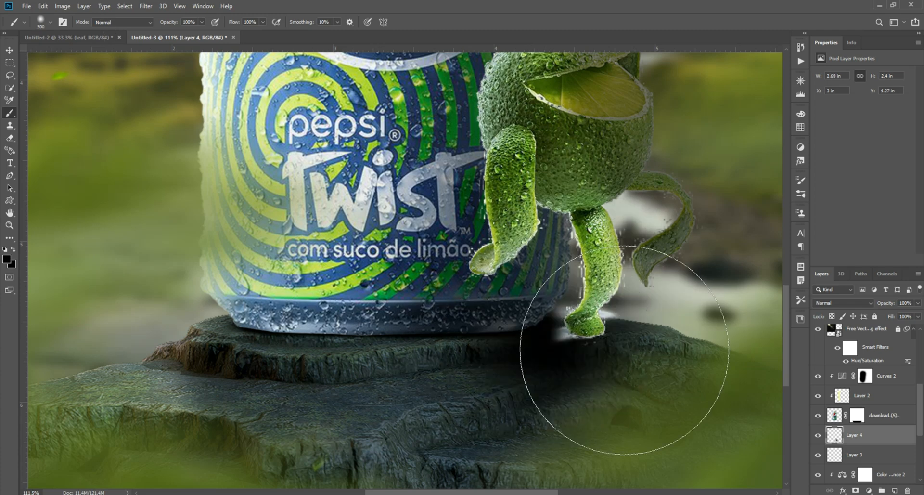
# Step: Transform the black spot into a flat shadow about 1.99 by 0.32 in, lying under the can's right base
pyautogui.press('v')
pyautogui.hotkey('ctrl', 't')
pyautogui.scroll(-3, 678, 298)
pyautogui.moveTo(592, 440); pyautogui.dragTo(591, 253)
pyautogui.moveTo(628, 207); pyautogui.dragTo(603, 321)
pyautogui.scroll(5, 727, 302)
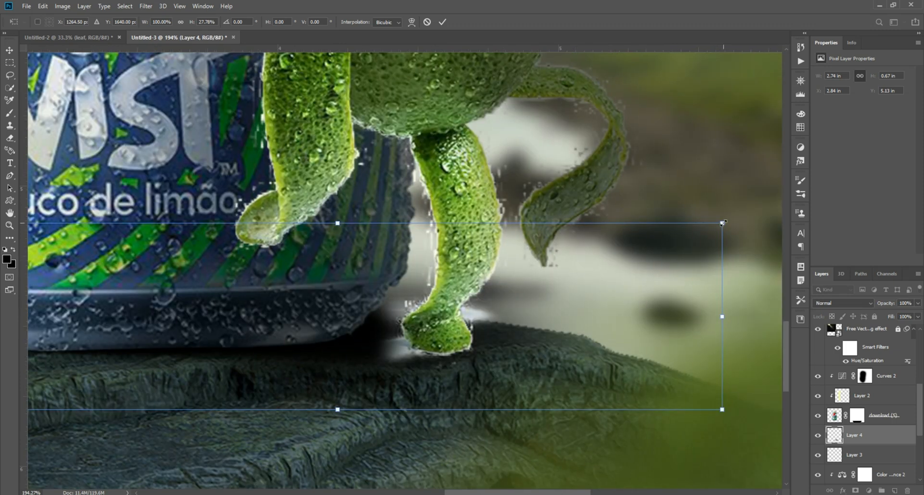
pyautogui.moveTo(722, 223); pyautogui.dragTo(516, 249)
pyautogui.moveTo(375, 317); pyautogui.dragTo(466, 328)
pyautogui.moveTo(325, 261); pyautogui.dragTo(323, 309)
pyautogui.moveTo(355, 367)
pyautogui.mouseDown()
pyautogui.moveTo(353, 341)
pyautogui.moveTo(354, 349)
pyautogui.mouseUp()
pyautogui.press('Return')
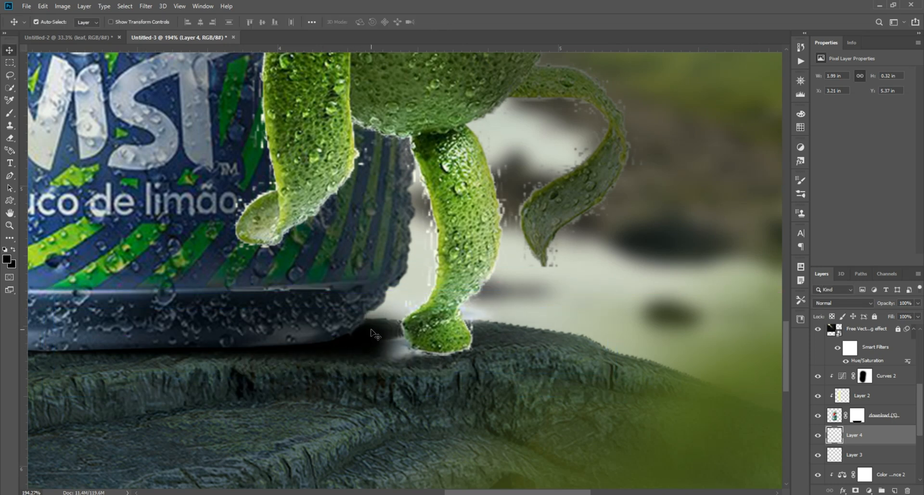
# Step: Clean the pale fringe around the lime character's foot by painting black on its layer mask with a small soft brush
pyautogui.scroll(-6, 371, 330)
pyautogui.scroll(3, 372, 331)
pyautogui.scroll(4, 460, 333)
pyautogui.click(463, 330)
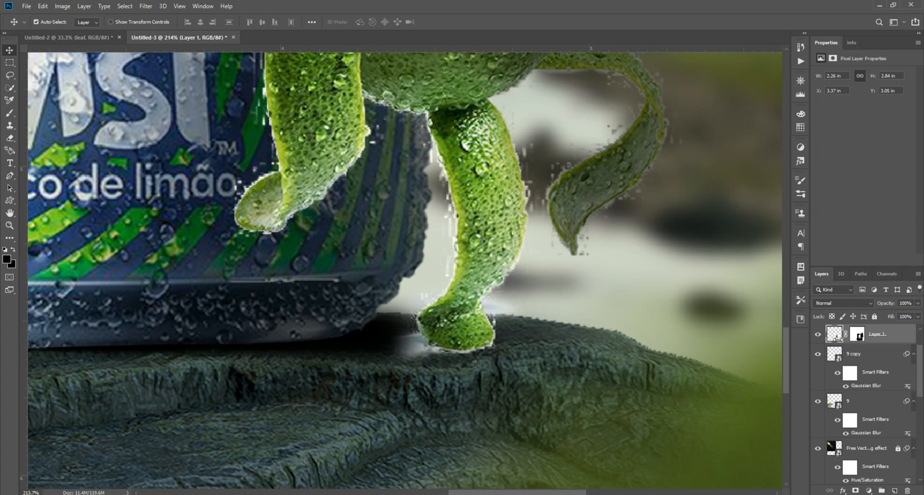
pyautogui.click(859, 336)
pyautogui.press('b')
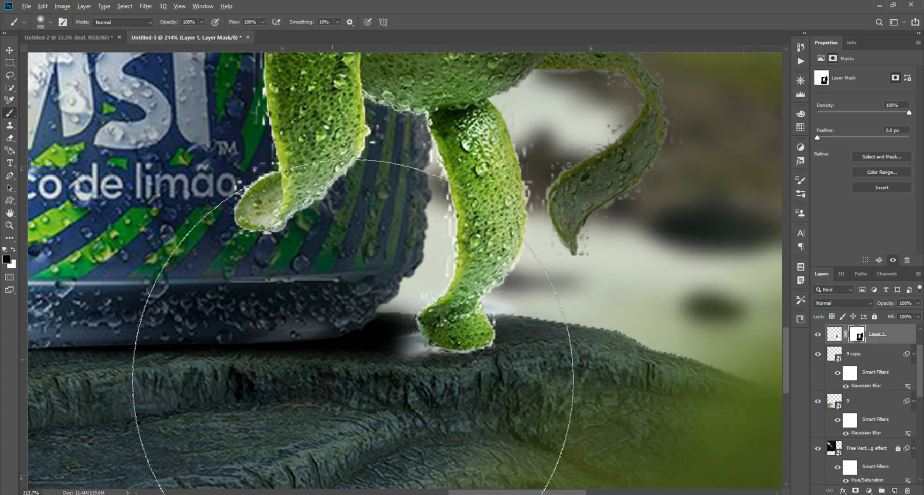
pyautogui.scroll(2, 357, 337)
pyautogui.press('[')
pyautogui.press('[')
pyautogui.press('[')
pyautogui.press('[')
pyautogui.press('[')
pyautogui.press('[')
pyautogui.press('[')
pyautogui.press('[')
pyautogui.press('[')
pyautogui.press('[')
pyautogui.press('[')
pyautogui.press('[')
pyautogui.press('[')
pyautogui.press('[')
pyautogui.press('[')
pyautogui.press('[')
pyautogui.moveTo(425, 349)
pyautogui.mouseDown()
pyautogui.moveTo(433, 368)
pyautogui.moveTo(462, 373)
pyautogui.moveTo(553, 358)
pyautogui.moveTo(562, 312)
pyautogui.mouseUp()
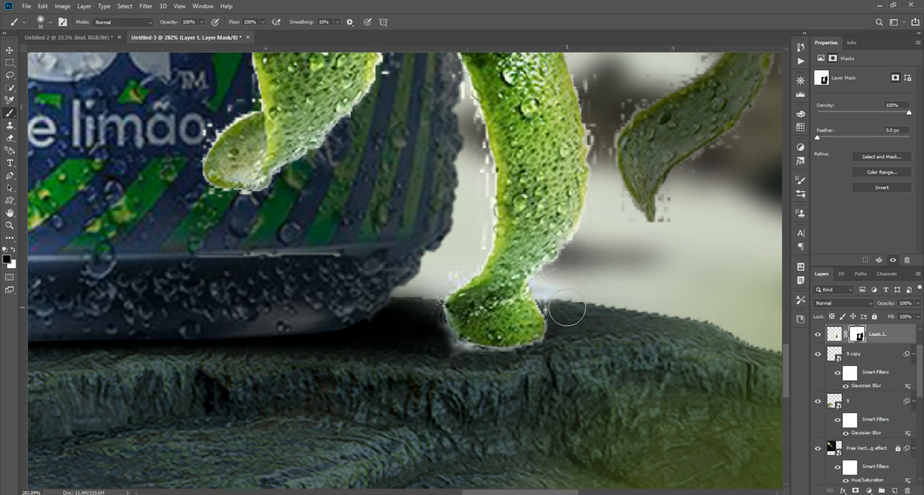
pyautogui.moveTo(514, 369)
pyautogui.mouseDown()
pyautogui.moveTo(431, 338)
pyautogui.moveTo(425, 295)
pyautogui.moveTo(425, 329)
pyautogui.moveTo(447, 358)
pyautogui.moveTo(476, 366)
pyautogui.moveTo(525, 366)
pyautogui.moveTo(565, 331)
pyautogui.moveTo(562, 290)
pyautogui.mouseUp()
pyautogui.click(9, 50)
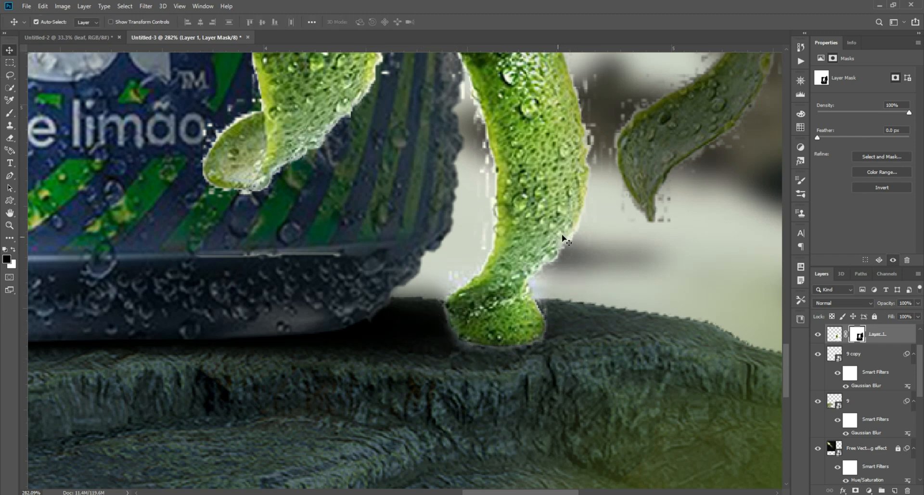
# Step: Add a layer beneath the lime character and paint a black contact shadow about 0.4 in wide under its foot with the flattened brush
pyautogui.click(884, 353)
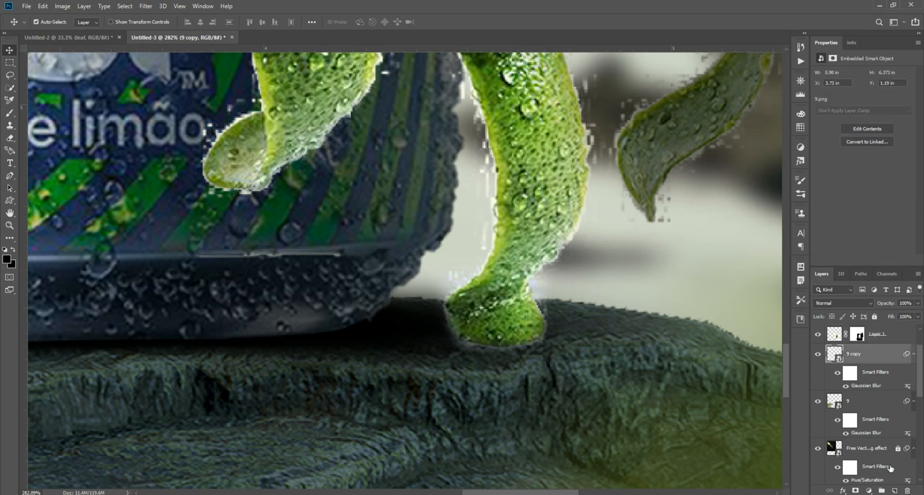
pyautogui.click(896, 491)
pyautogui.press('b')
pyautogui.click(50, 22)
pyautogui.doubleClick(37, 98)
pyautogui.moveTo(491, 341); pyautogui.dragTo(630, 348)
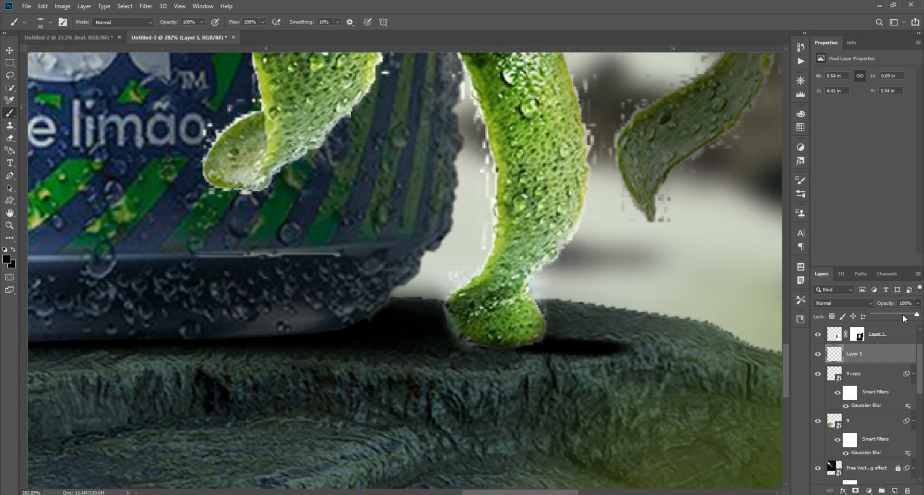
pyautogui.click(903, 313)
pyautogui.hotkey('ctrl', 'z')
pyautogui.hotkey('ctrl', 'z')
pyautogui.moveTo(475, 335)
pyautogui.mouseDown()
pyautogui.moveTo(519, 344)
pyautogui.moveTo(479, 342)
pyautogui.mouseUp()
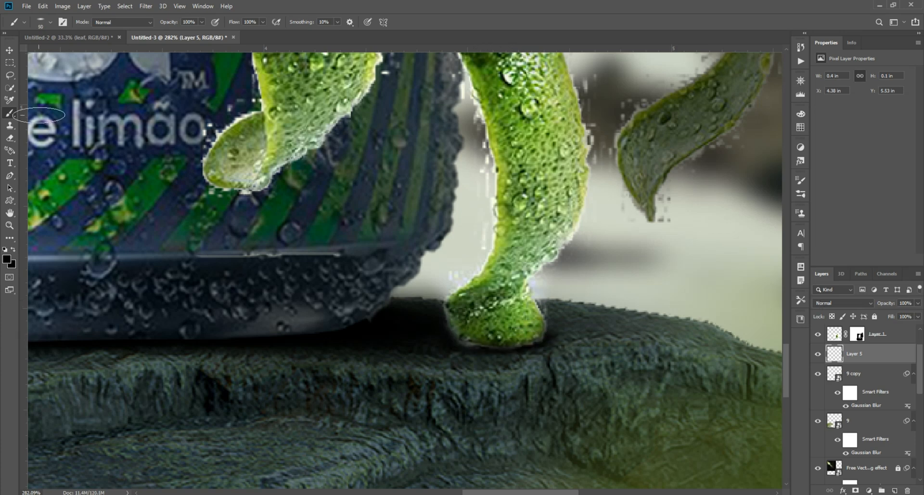
# Step: Paint a wider foot shadow, about 0.78 by 0.14 in, on another new layer and lower its opacity to 68%
pyautogui.hotkey('ctrl', 'shift', 'alt', 'n')
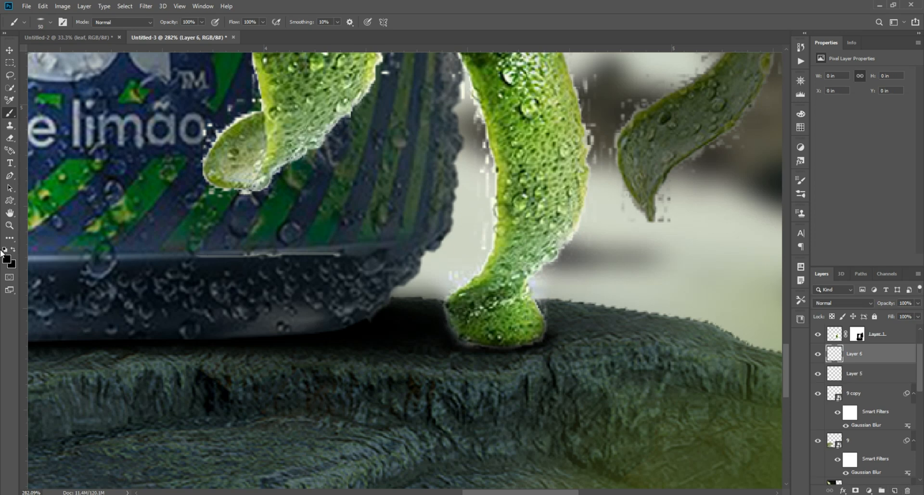
pyautogui.press(']')
pyautogui.press(']')
pyautogui.press(']')
pyautogui.moveTo(471, 347)
pyautogui.mouseDown()
pyautogui.moveTo(695, 334)
pyautogui.moveTo(493, 346)
pyautogui.mouseUp()
pyautogui.press('v')
pyautogui.moveTo(894, 318); pyautogui.dragTo(904, 316)
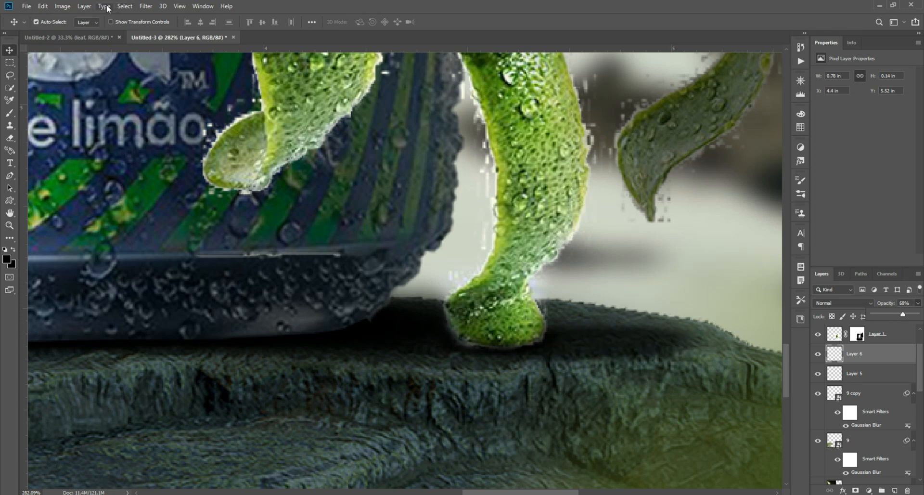
# Step: Apply a Motion Blur at a 4° angle to the wider foot shadow, stretching it to about 0.84 in wide
pyautogui.click(145, 5)
pyautogui.moveTo(202, 106)
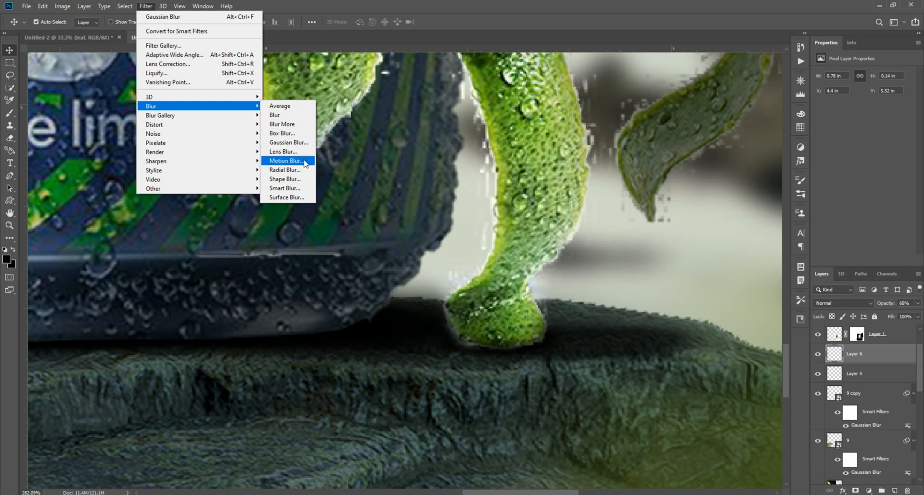
pyautogui.click(289, 164)
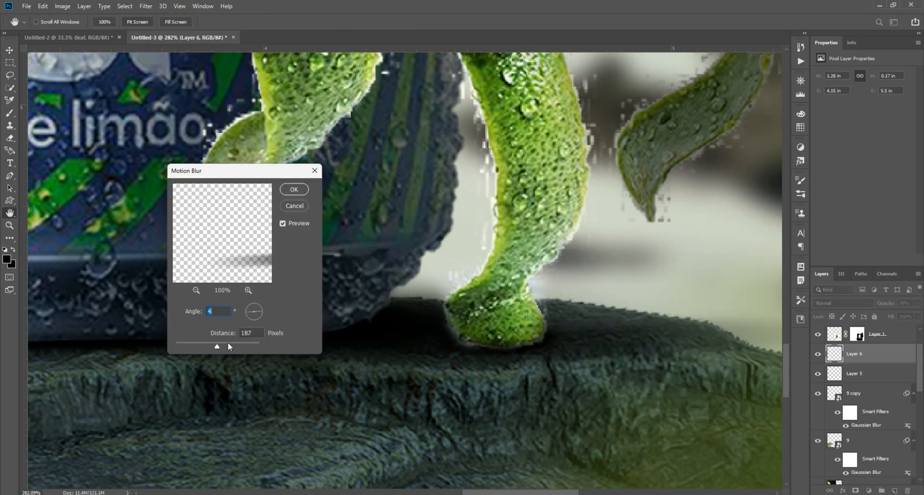
pyautogui.click(295, 190)
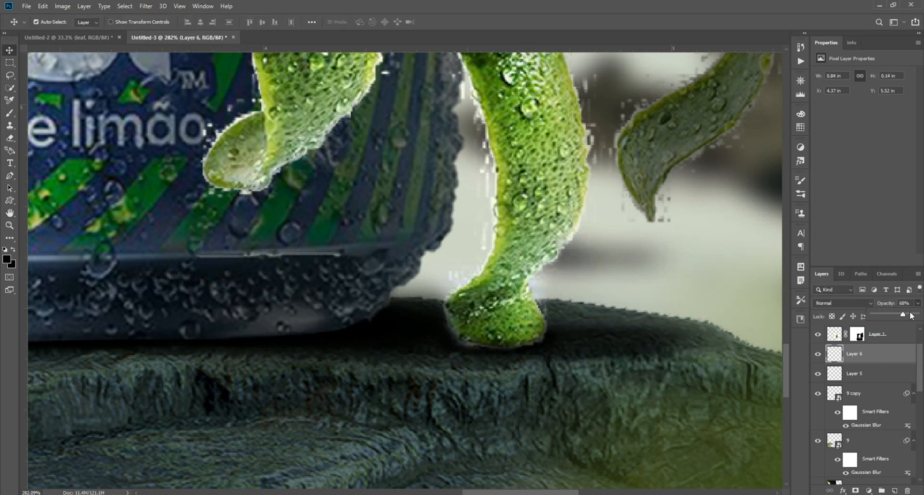
# Step: Try a stronger opacity on the blurred foot shadow, set it to 66%, and deselect the layer
pyautogui.moveTo(911, 315); pyautogui.dragTo(916, 316)
pyautogui.scroll(-12, 536, 292)
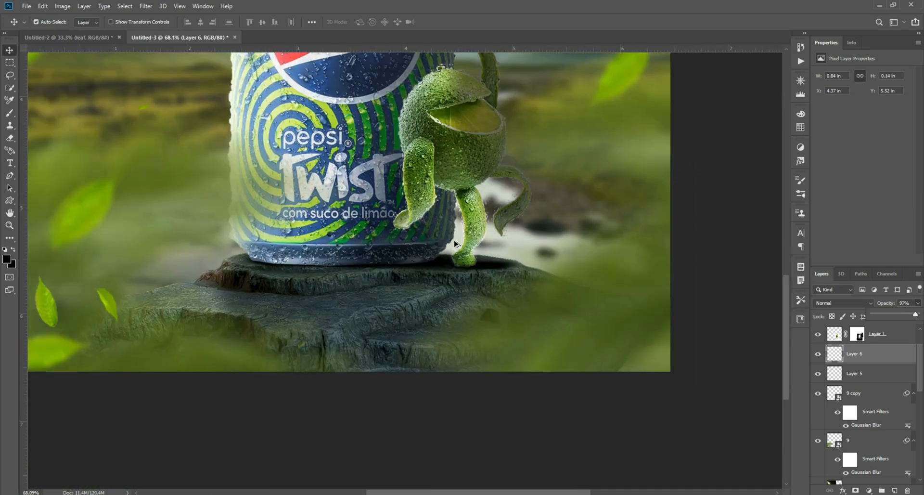
pyautogui.scroll(10, 485, 393)
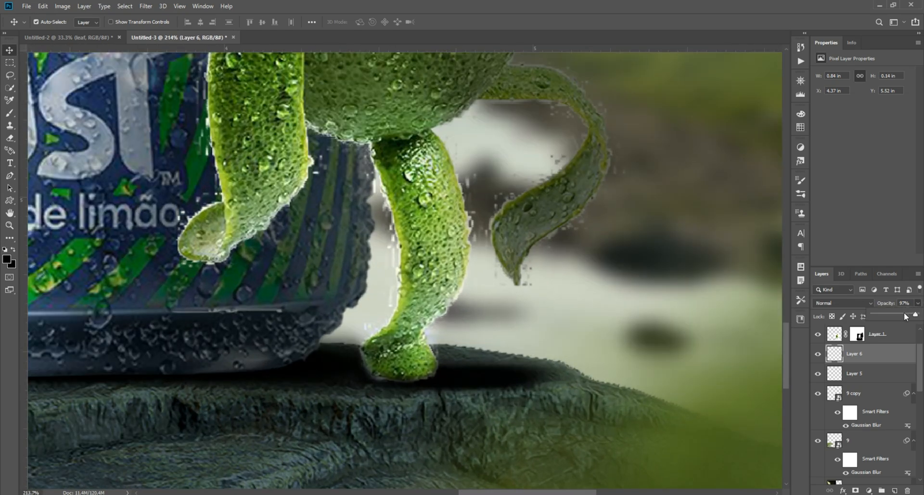
pyautogui.click(902, 314)
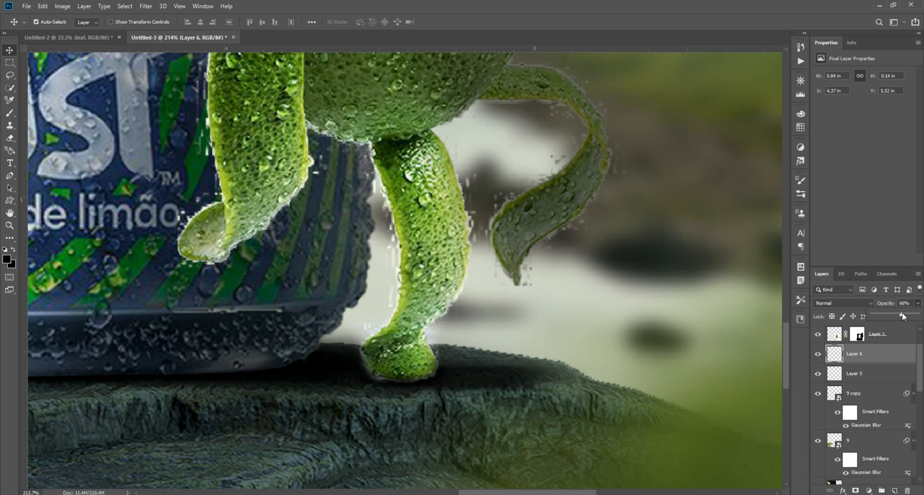
pyautogui.scroll(-9, 521, 267)
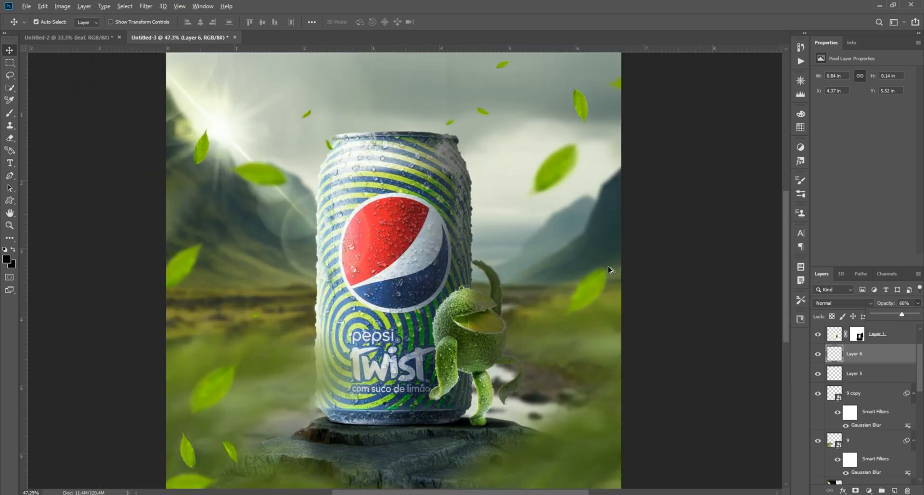
pyautogui.click(635, 266)
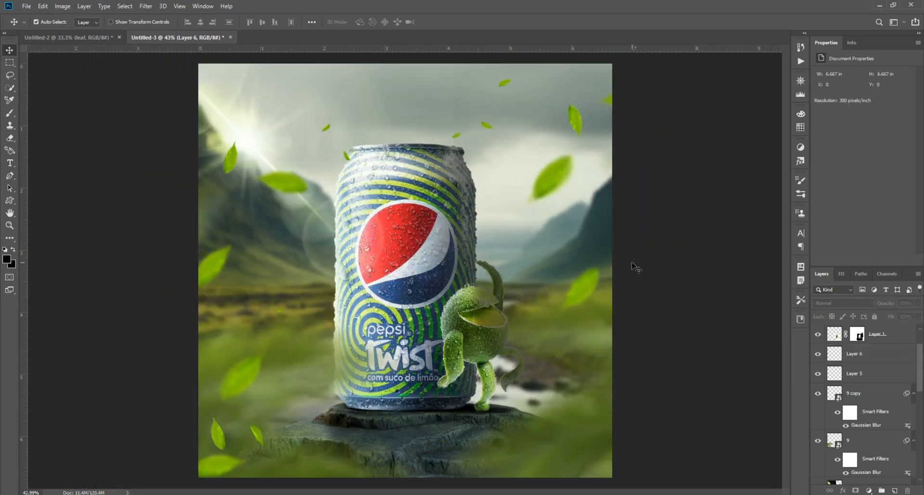
# Step: Add a Color Balance adjustment layer above all layers and shift its midtones to +13 red and -10 magenta
pyautogui.scroll(1, 872, 447)
pyautogui.click(870, 490)
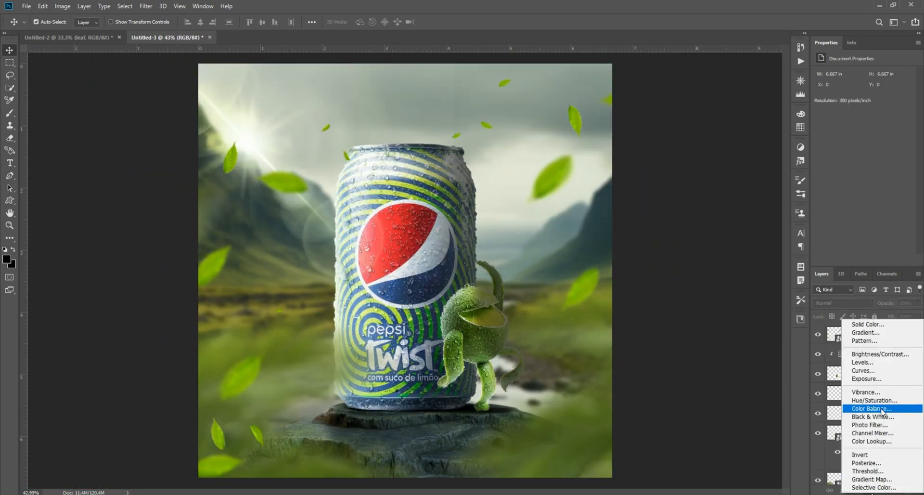
pyautogui.click(871, 408)
pyautogui.moveTo(849, 94)
pyautogui.mouseDown()
pyautogui.moveTo(839, 97)
pyautogui.moveTo(853, 110)
pyautogui.mouseUp()
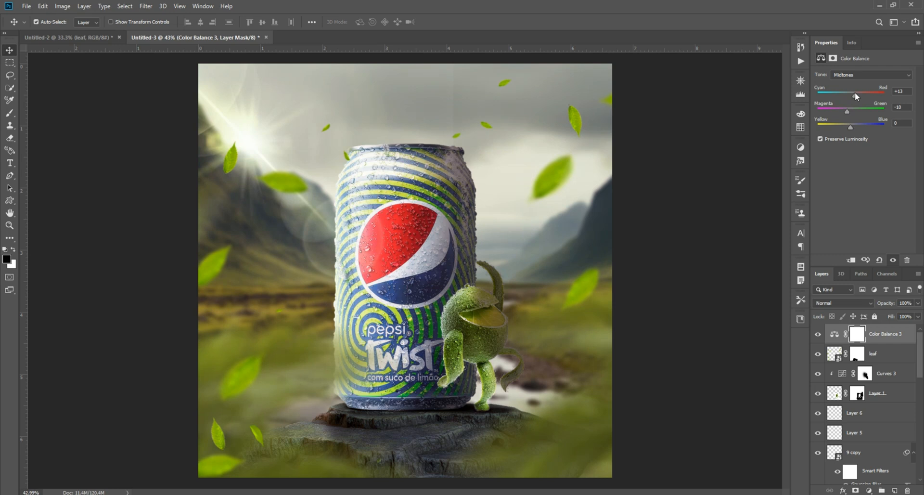
# Step: Rework the Color Balance midtones, setting Magenta–Green to 0 and Yellow–Blue to +17
pyautogui.moveTo(849, 124); pyautogui.dragTo(856, 127)
pyautogui.moveTo(847, 109); pyautogui.dragTo(852, 109)
pyautogui.click(892, 108)
pyautogui.write('0')
pyautogui.moveTo(855, 96); pyautogui.dragTo(848, 95)
pyautogui.click(891, 94)
pyautogui.moveTo(860, 128); pyautogui.dragTo(857, 128)
pyautogui.moveTo(857, 128); pyautogui.dragTo(857, 127)
pyautogui.click(859, 76)
pyautogui.click(764, 139)
# Step: Add a new top layer and draw black-to-transparent gradients inward from the bottom and right edges of the image
pyautogui.click(894, 490)
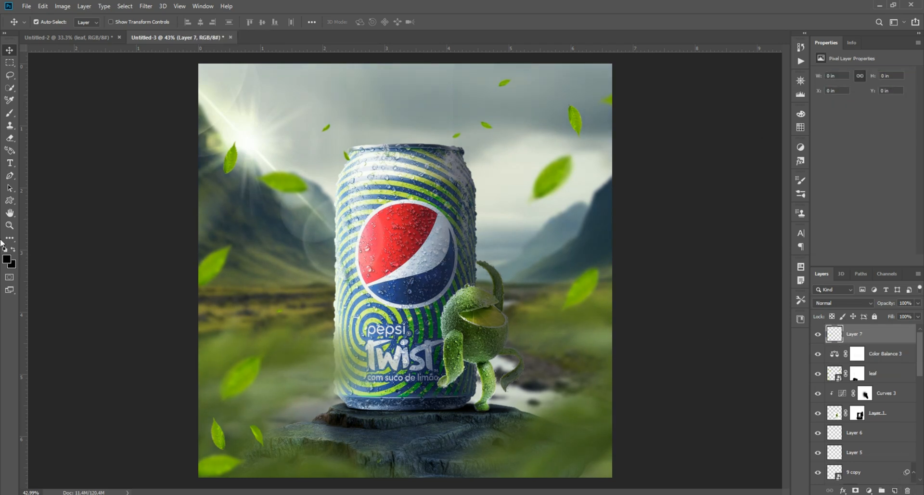
pyautogui.click(9, 240)
pyautogui.click(44, 457)
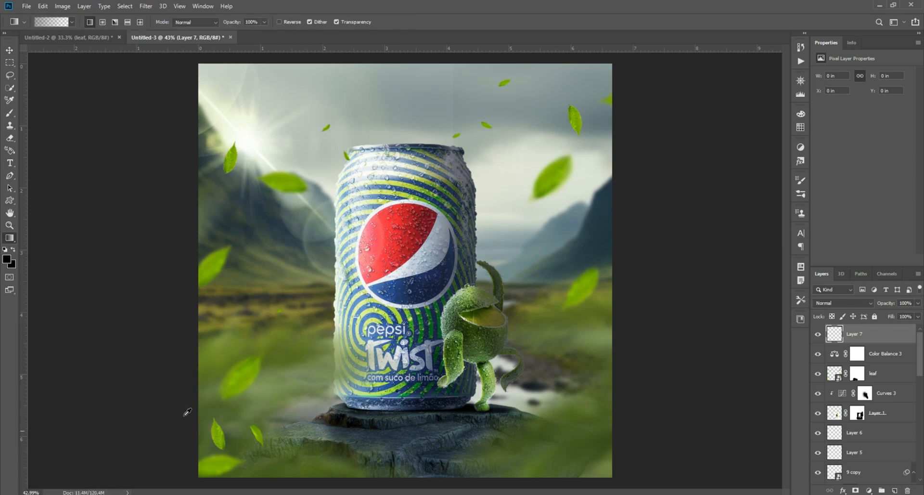
pyautogui.scroll(-4, 417, 409)
pyautogui.moveTo(401, 445); pyautogui.dragTo(402, 369)
pyautogui.moveTo(618, 270); pyautogui.dragTo(504, 267)
pyautogui.moveTo(582, 265); pyautogui.dragTo(509, 262)
pyautogui.scroll(-3, 440, 252)
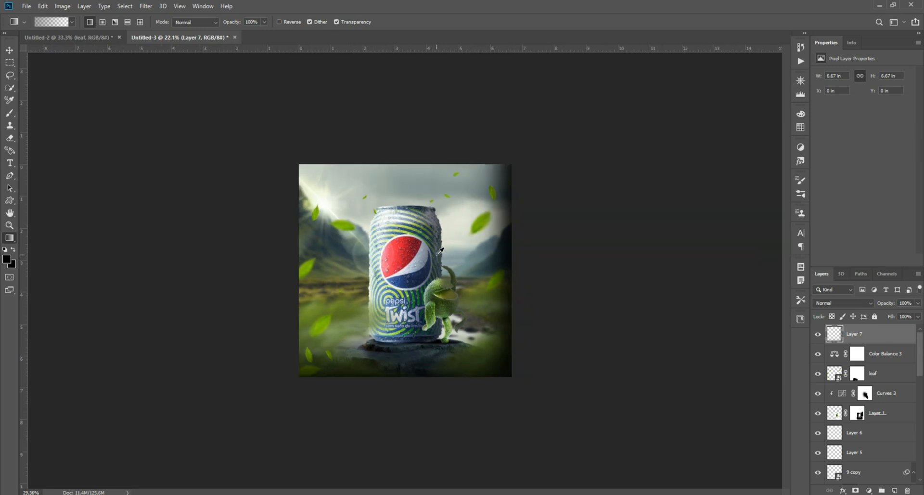
# Step: Darken the top edge of the image with repeated black-to-transparent gradients drawn downward on the same layer
pyautogui.scroll(7, 439, 250)
pyautogui.scroll(-2, 427, 221)
pyautogui.scroll(-2, 427, 217)
pyautogui.moveTo(402, 97); pyautogui.dragTo(409, 158)
pyautogui.moveTo(407, 98); pyautogui.dragTo(406, 167)
pyautogui.moveTo(405, 92); pyautogui.dragTo(404, 171)
pyautogui.moveTo(405, 98); pyautogui.dragTo(401, 176)
pyautogui.scroll(2, 402, 176)
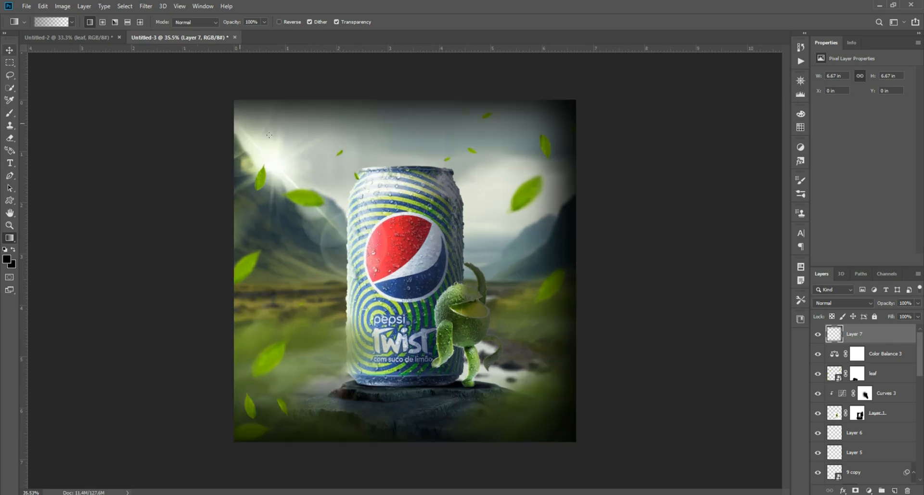
# Step: Mask the dark gradient layer and paint black with a large brush, up to 1200 px, to clear the vignette around the sun and upper-left sky
pyautogui.click(855, 490)
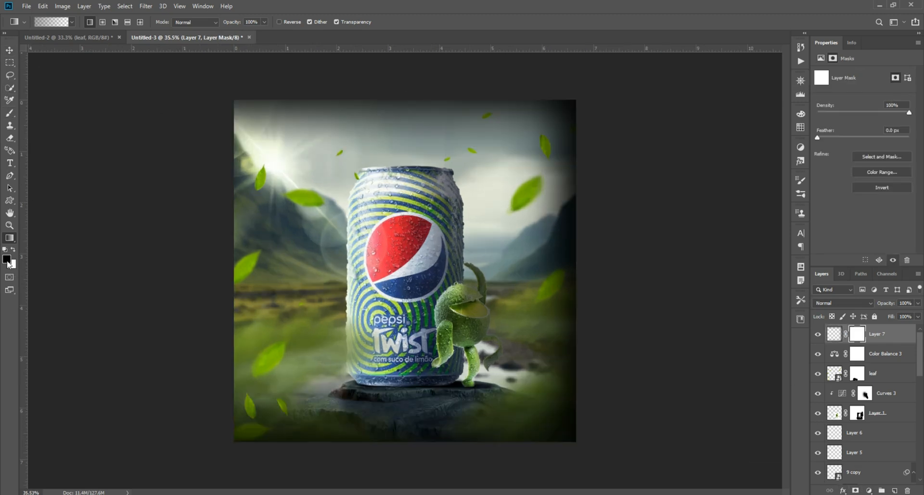
pyautogui.click(10, 112)
pyautogui.scroll(2, 238, 109)
pyautogui.scroll(2, 238, 110)
pyautogui.moveTo(274, 114); pyautogui.dragTo(287, 237)
pyautogui.press(']')
pyautogui.press(']')
pyautogui.press(']')
pyautogui.press(']')
pyautogui.press(']')
pyautogui.press(']')
pyautogui.press(']')
pyautogui.press(']')
pyautogui.press(']')
pyautogui.press(']')
pyautogui.press(']')
pyautogui.moveTo(226, 195)
pyautogui.mouseDown()
pyautogui.moveTo(285, 172)
pyautogui.moveTo(264, 195)
pyautogui.moveTo(320, 186)
pyautogui.moveTo(202, 232)
pyautogui.moveTo(209, 246)
pyautogui.moveTo(190, 218)
pyautogui.moveTo(240, 149)
pyautogui.moveTo(324, 127)
pyautogui.mouseUp()
pyautogui.press(']')
pyautogui.press(']')
pyautogui.press(']')
pyautogui.press(']')
pyautogui.press(']')
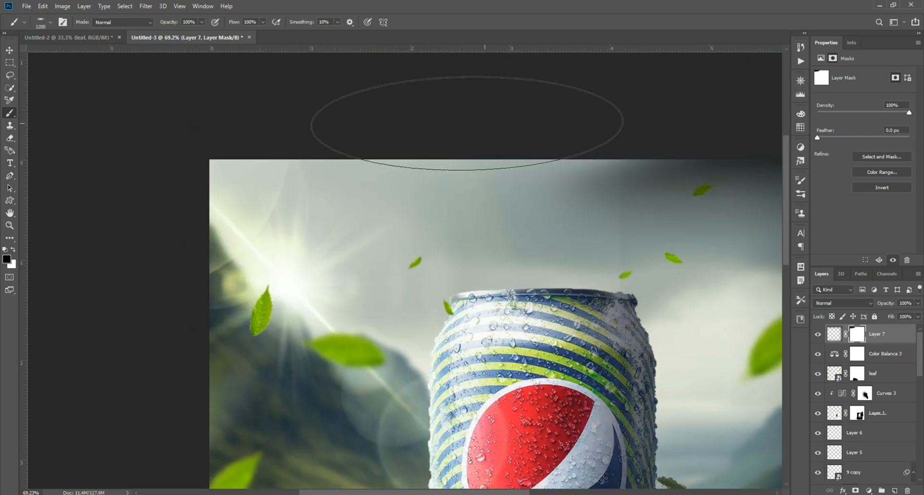
pyautogui.scroll(-3, 467, 121)
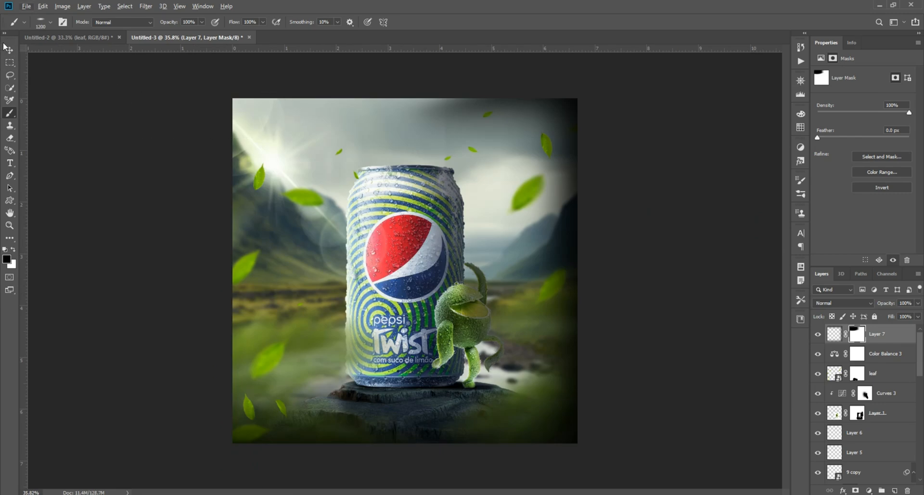
pyautogui.click(9, 50)
pyautogui.scroll(1, 546, 213)
pyautogui.click(651, 215)
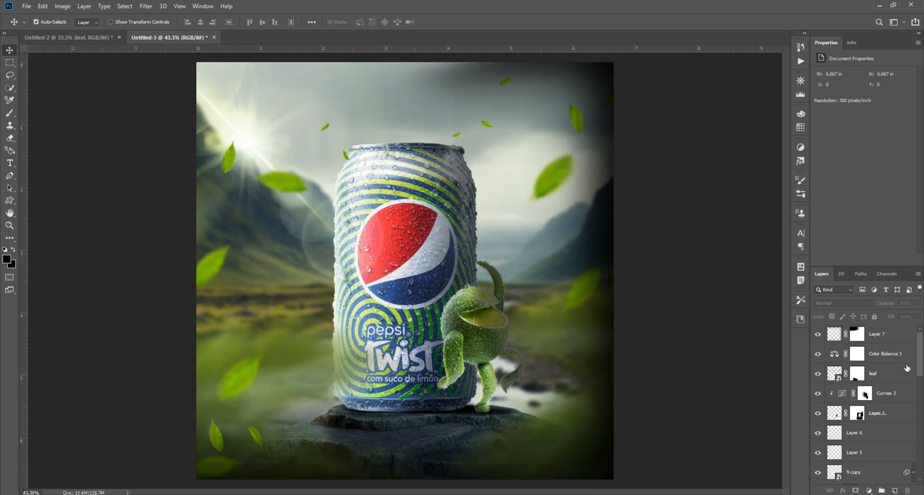
# Step: Set the Color Balance 3 midtones to +12 on Cyan–Red and move that layer above Layer 7
pyautogui.click(903, 363)
pyautogui.moveTo(851, 95); pyautogui.dragTo(856, 96)
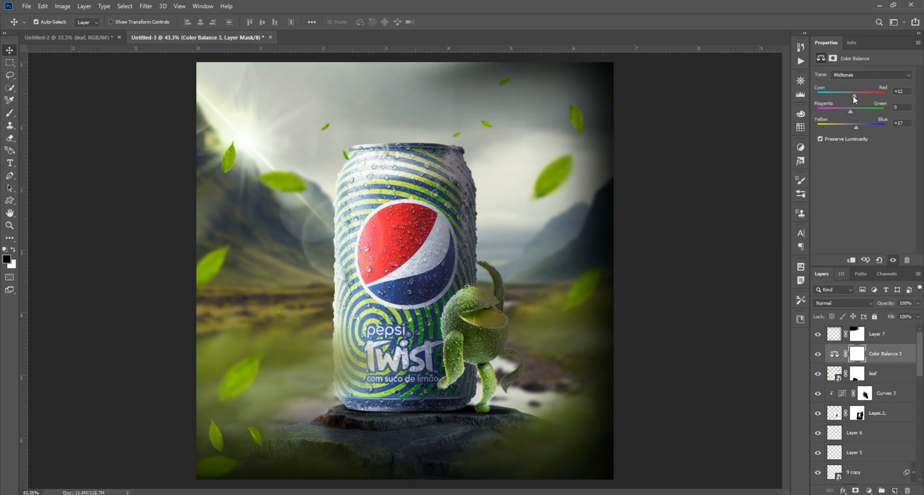
pyautogui.click(894, 336)
pyautogui.moveTo(877, 357); pyautogui.dragTo(872, 330)
# Step: Tint the shadows toward cyan and slightly toward blue in Color Balance 3, and toggle the layer's visibility to compare
pyautogui.click(861, 75)
pyautogui.click(857, 84)
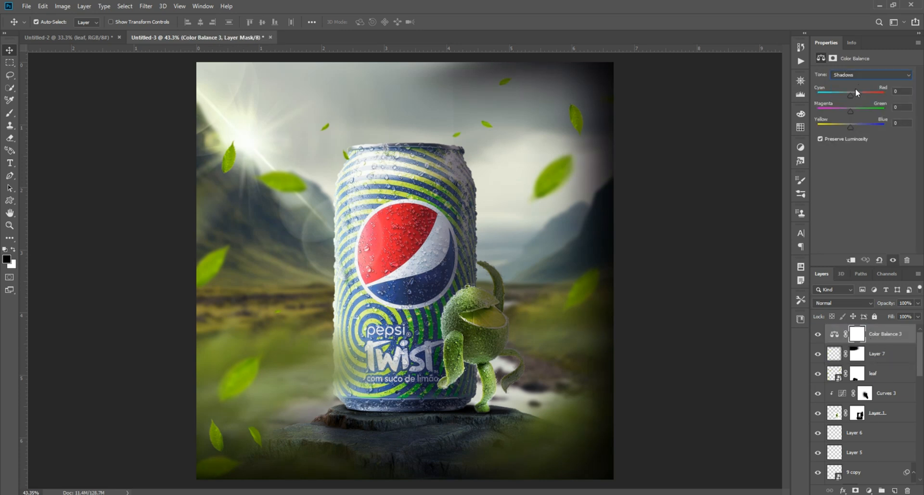
pyautogui.moveTo(849, 96); pyautogui.dragTo(853, 127)
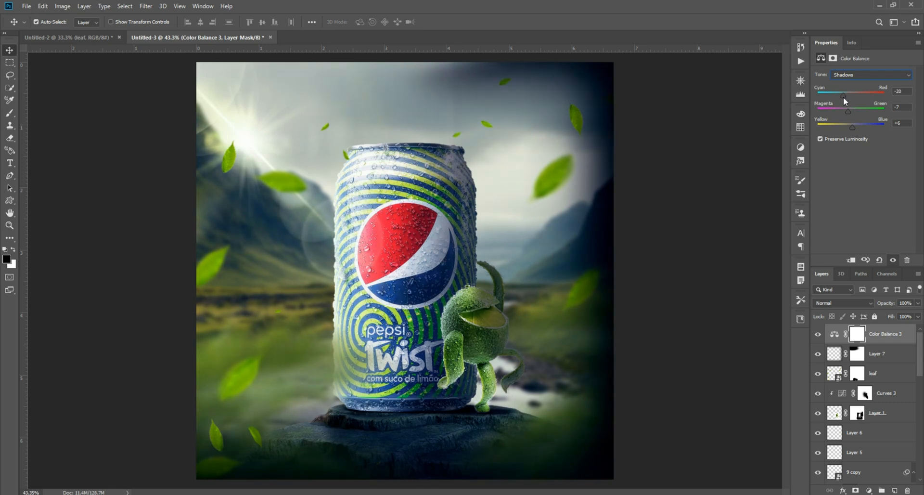
pyautogui.moveTo(848, 112); pyautogui.dragTo(855, 111)
pyautogui.click(816, 338)
pyautogui.click(816, 338)
pyautogui.click(816, 338)
pyautogui.click(816, 338)
pyautogui.click(816, 336)
pyautogui.click(816, 336)
# Step: Add a Hue/Saturation adjustment layer above Color Balance 3 with Hue +9
pyautogui.click(869, 490)
pyautogui.click(833, 406)
pyautogui.moveTo(863, 110)
pyautogui.mouseDown()
pyautogui.moveTo(875, 108)
pyautogui.moveTo(857, 110)
pyautogui.moveTo(869, 108)
pyautogui.moveTo(857, 131)
pyautogui.moveTo(864, 129)
pyautogui.moveTo(851, 131)
pyautogui.moveTo(882, 113)
pyautogui.moveTo(857, 118)
pyautogui.moveTo(866, 114)
pyautogui.mouseUp()
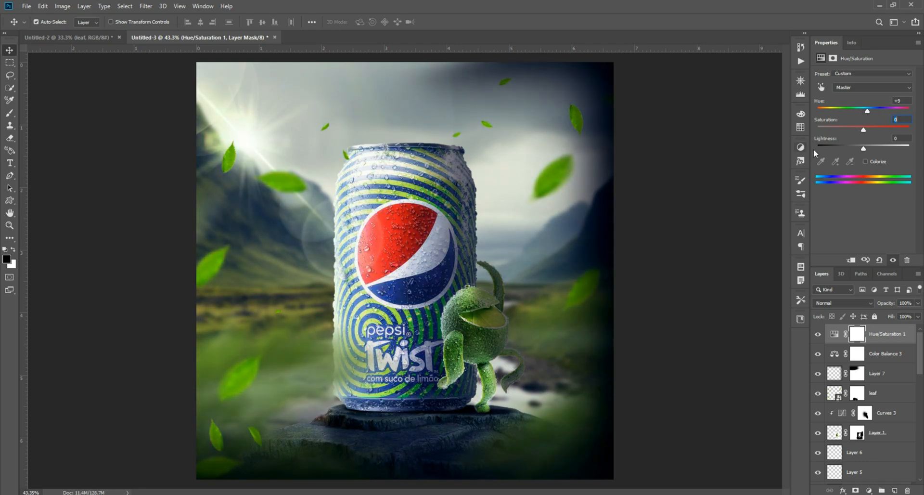
pyautogui.click(725, 172)
# Step: Fine-tune the Color Balance 3 midtones with Yellow–Blue at +16, compare the layer on and off, and deselect it
pyautogui.click(856, 356)
pyautogui.moveTo(855, 112); pyautogui.dragTo(856, 128)
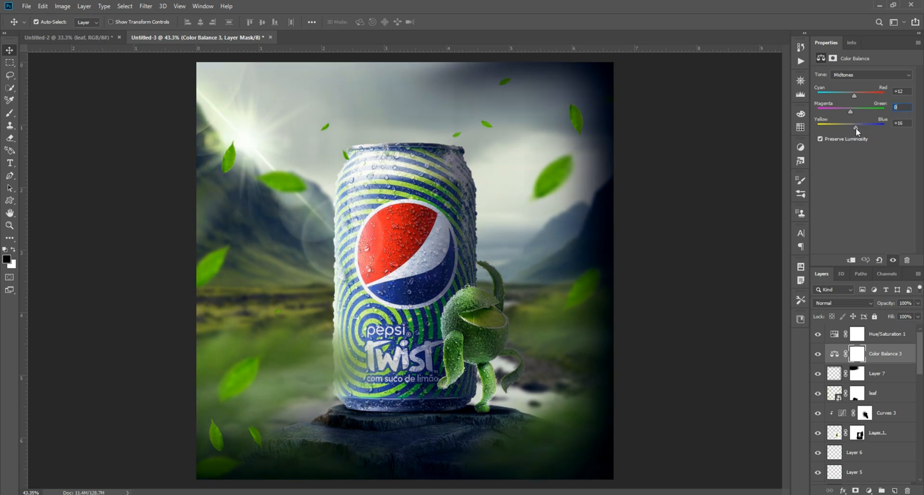
pyautogui.moveTo(860, 97); pyautogui.dragTo(850, 99)
pyautogui.click(818, 355)
pyautogui.click(817, 355)
pyautogui.click(698, 332)
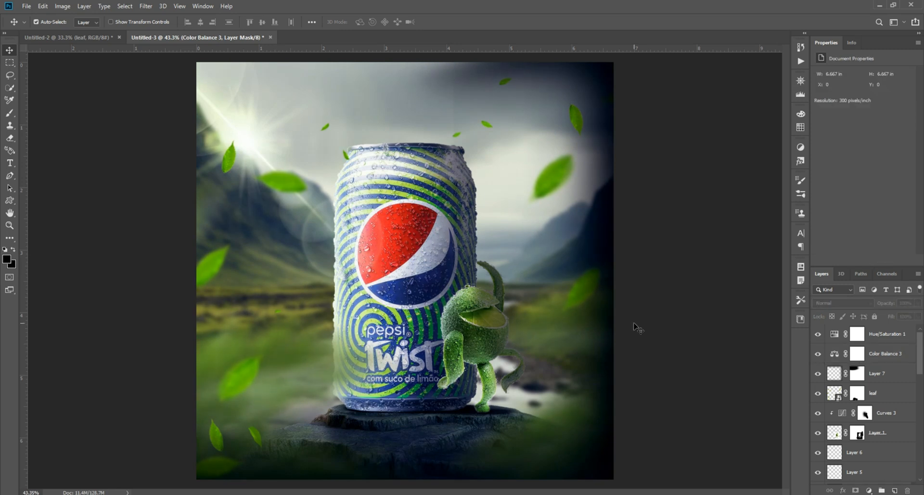